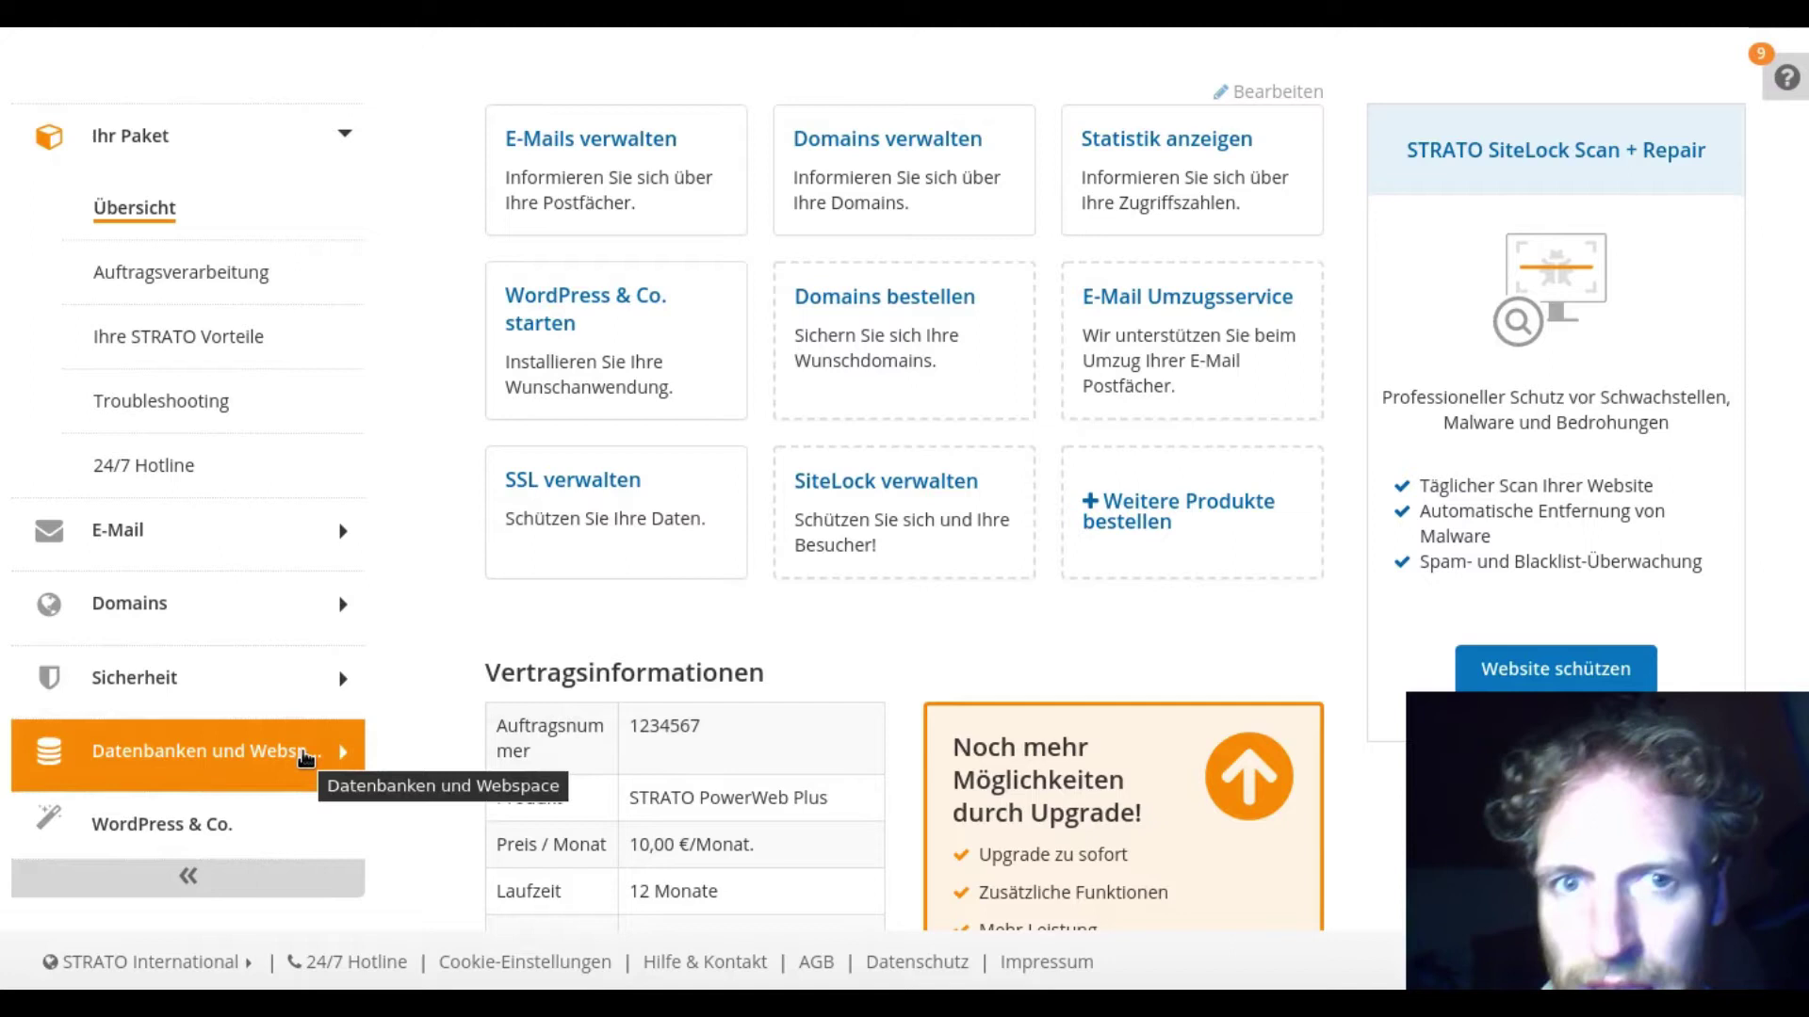
- Open the form for a new cron job in the Datenbanken und Webspace section
click(304, 754)
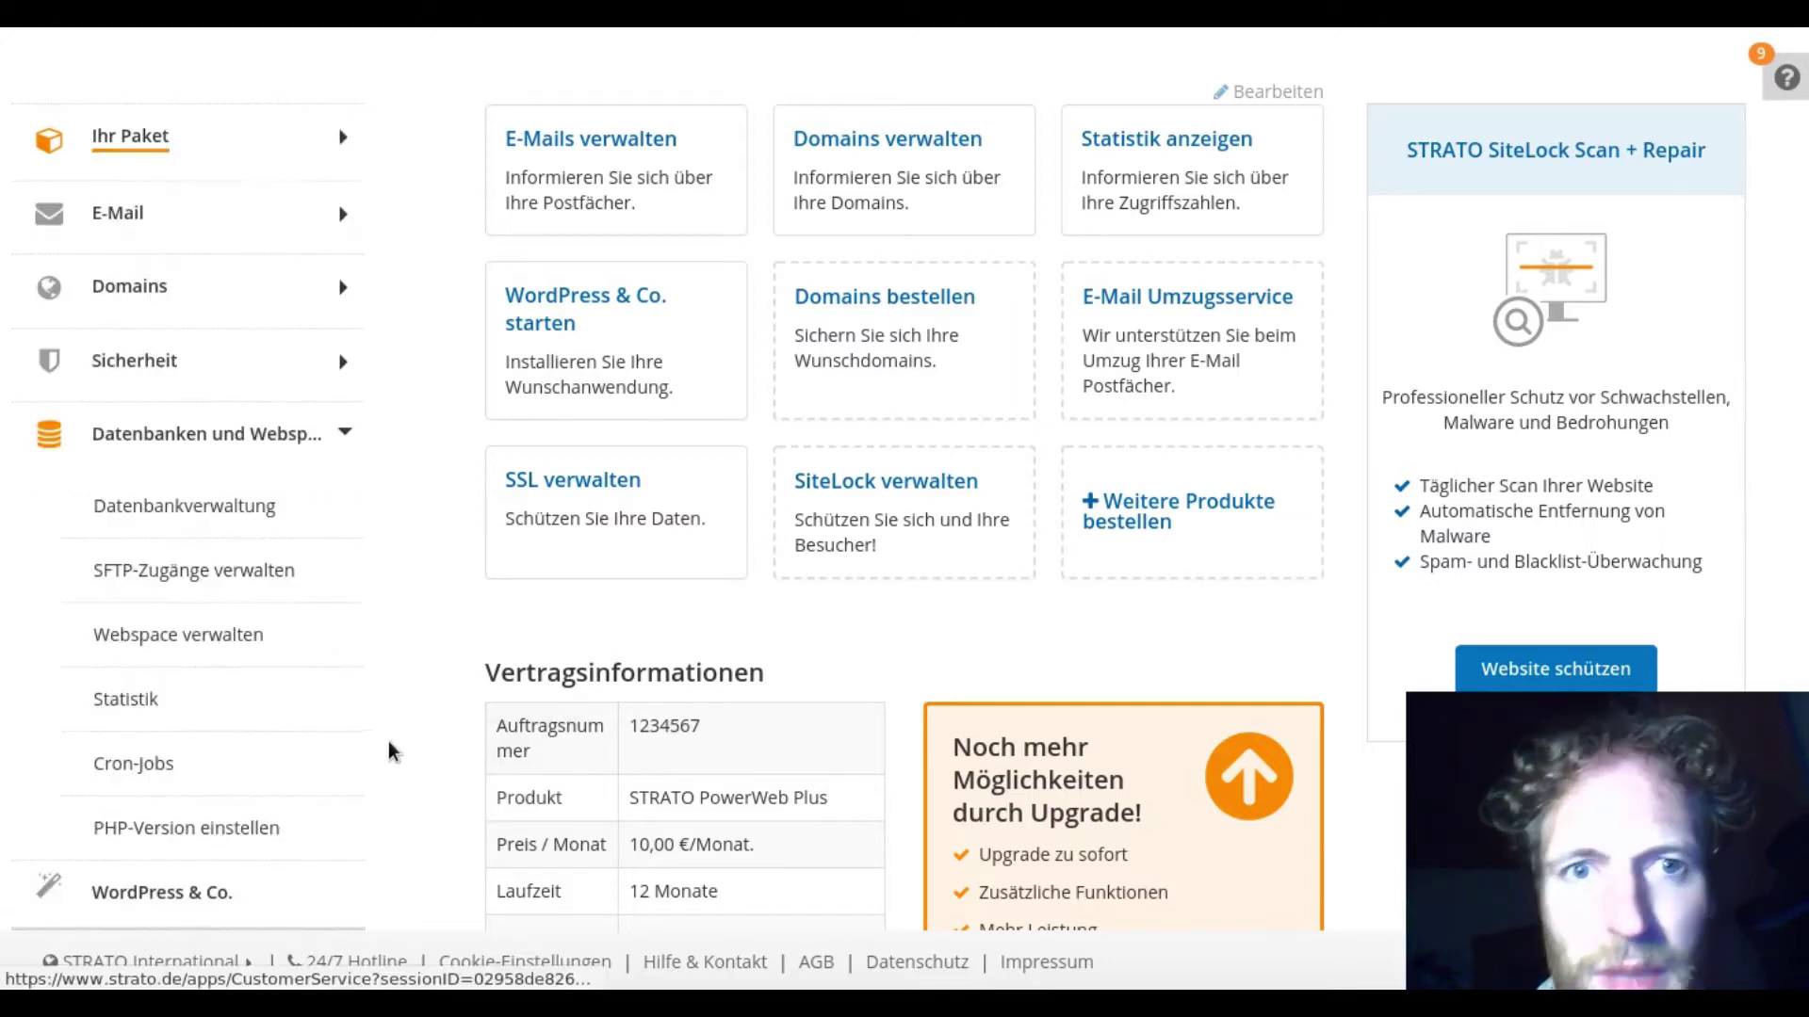
click(311, 760)
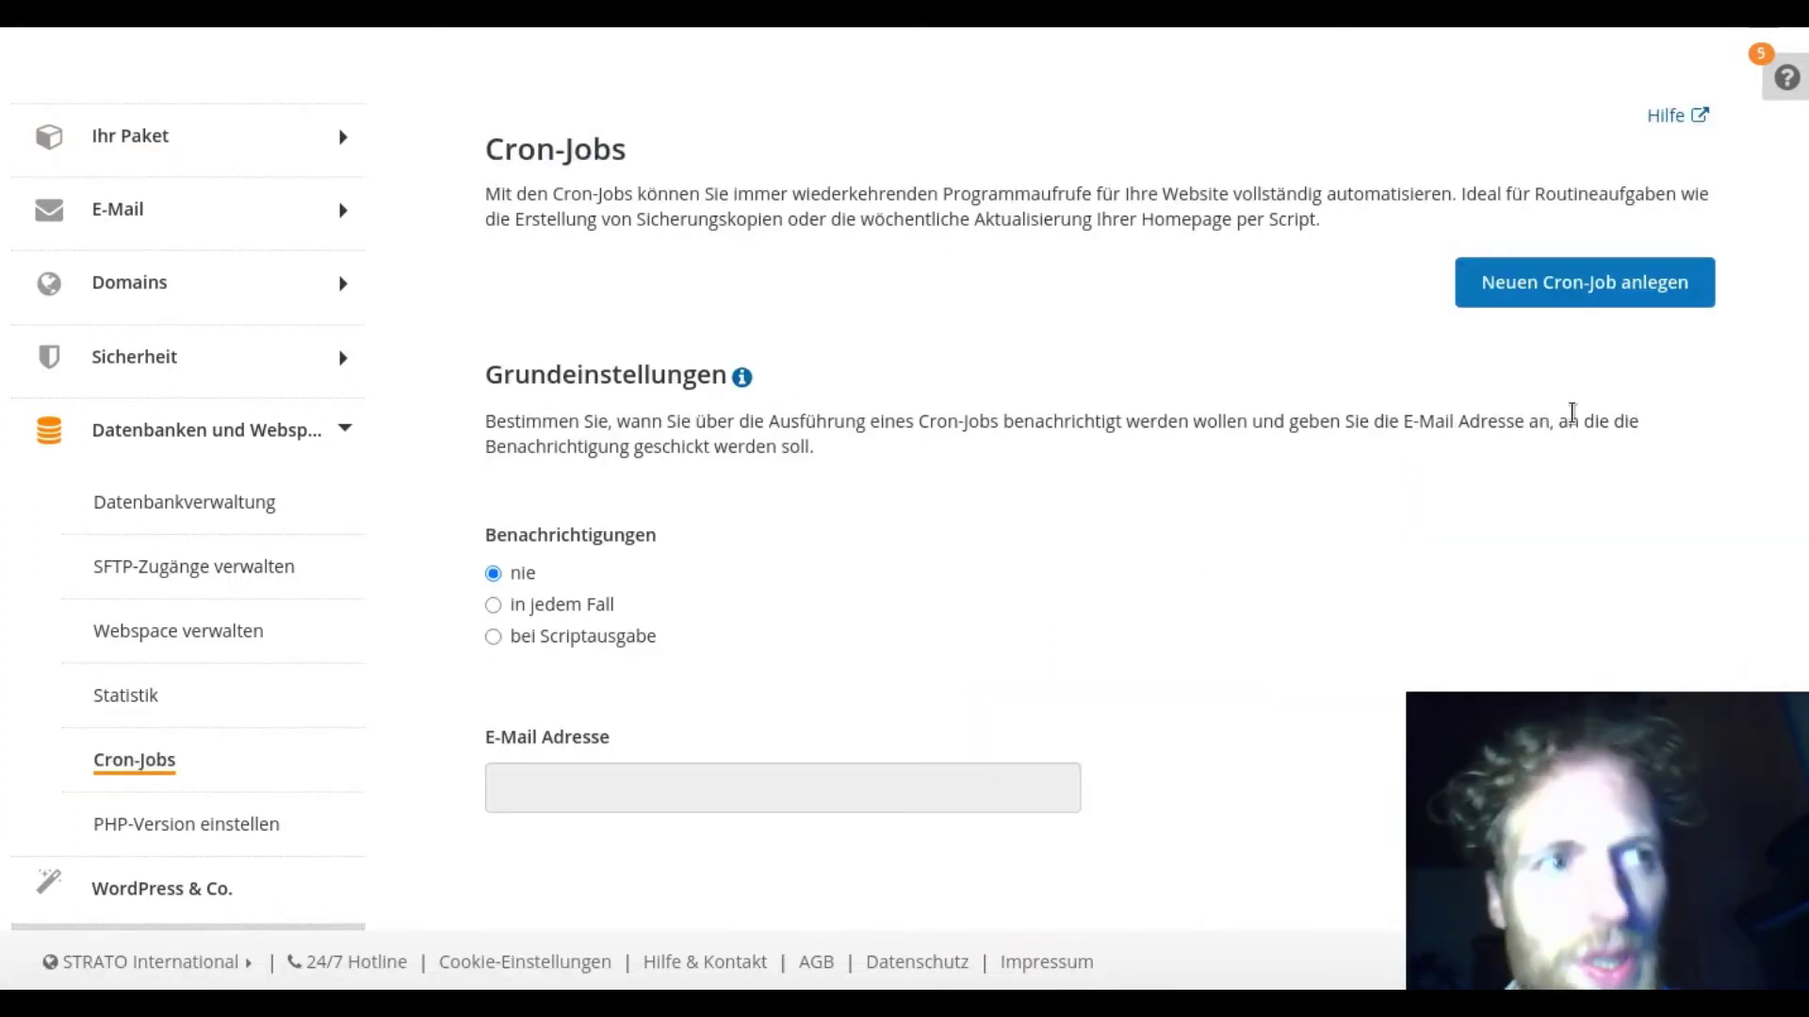
click(1591, 286)
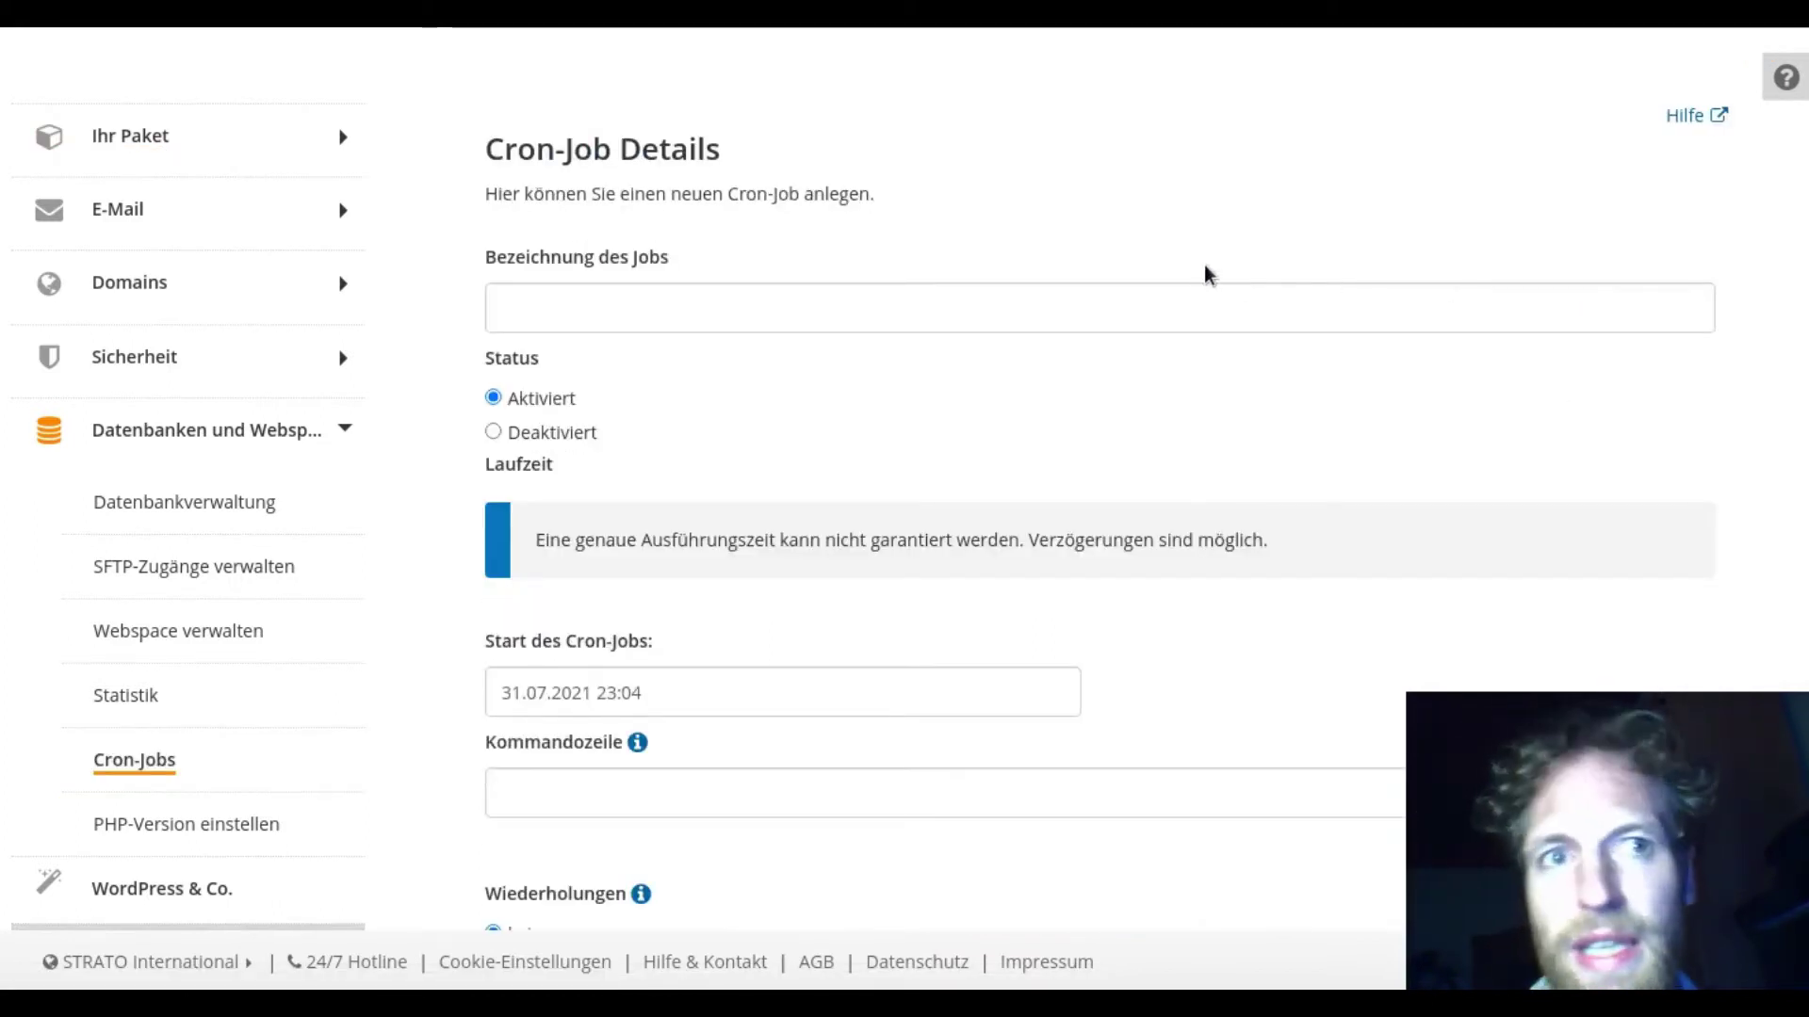
- Name the new cron job "Gambio Produktverfügbarkeit"
click(1124, 307)
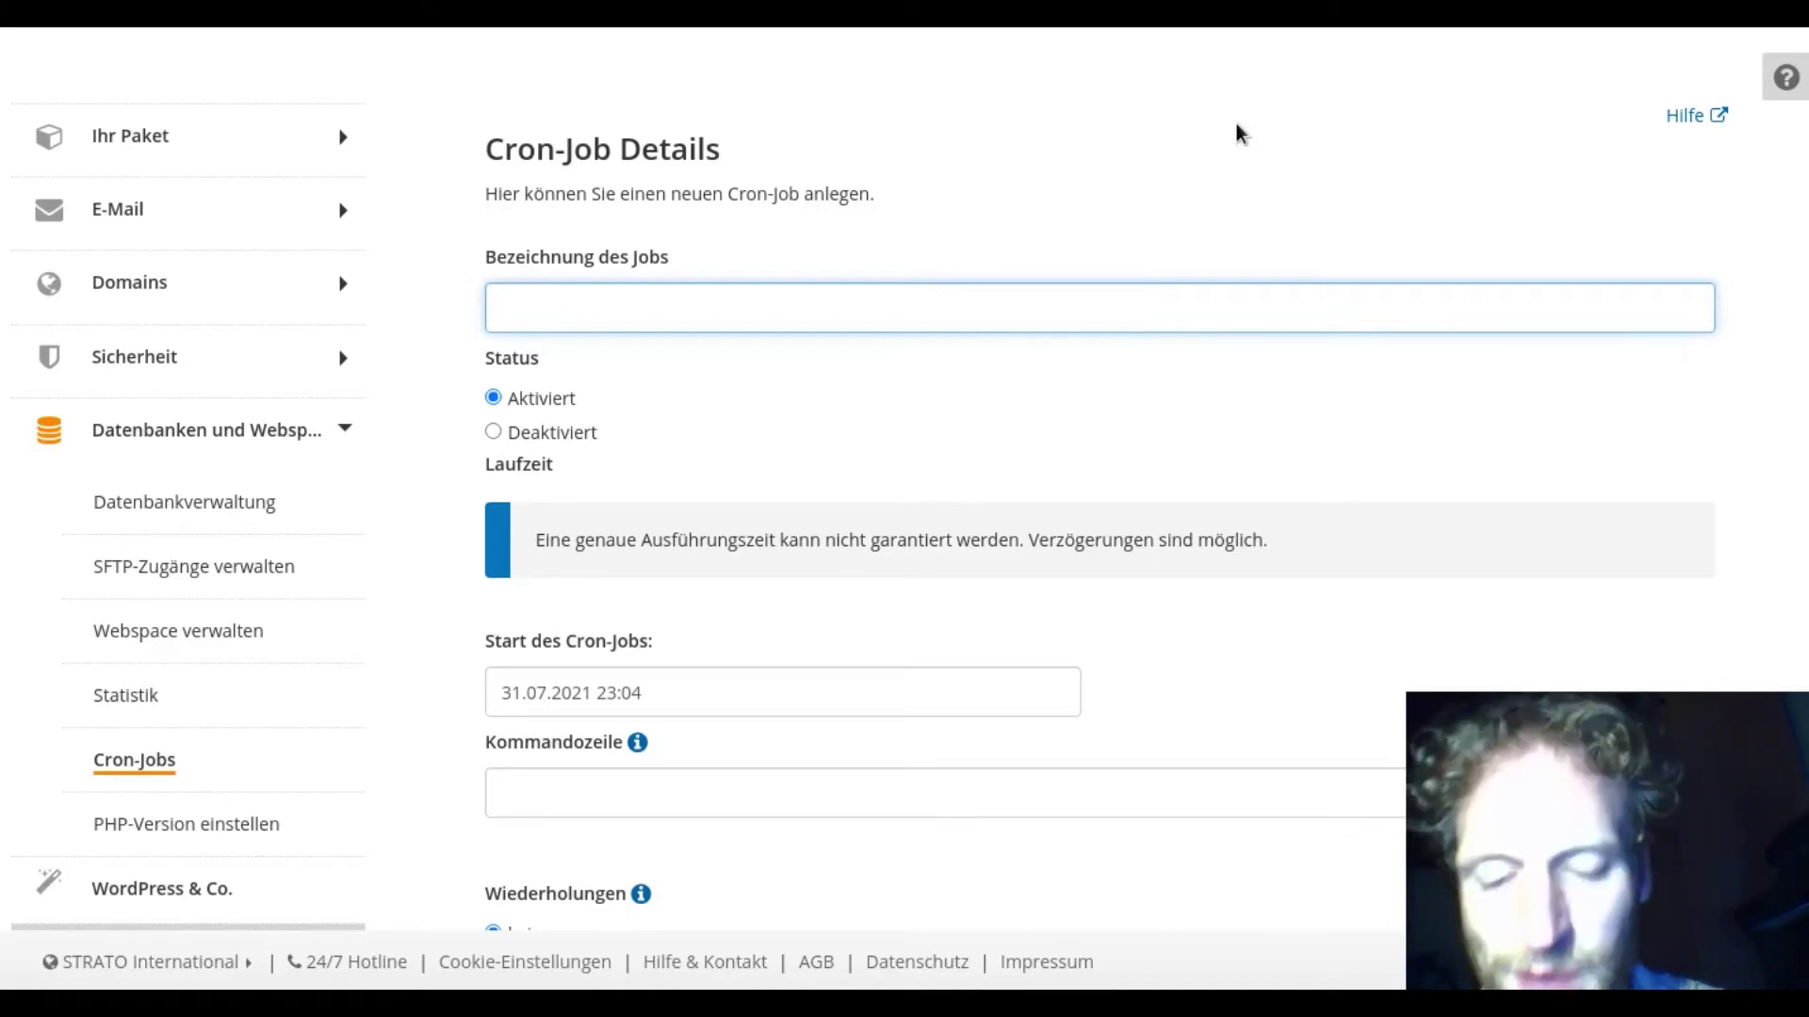
text(Gamb)
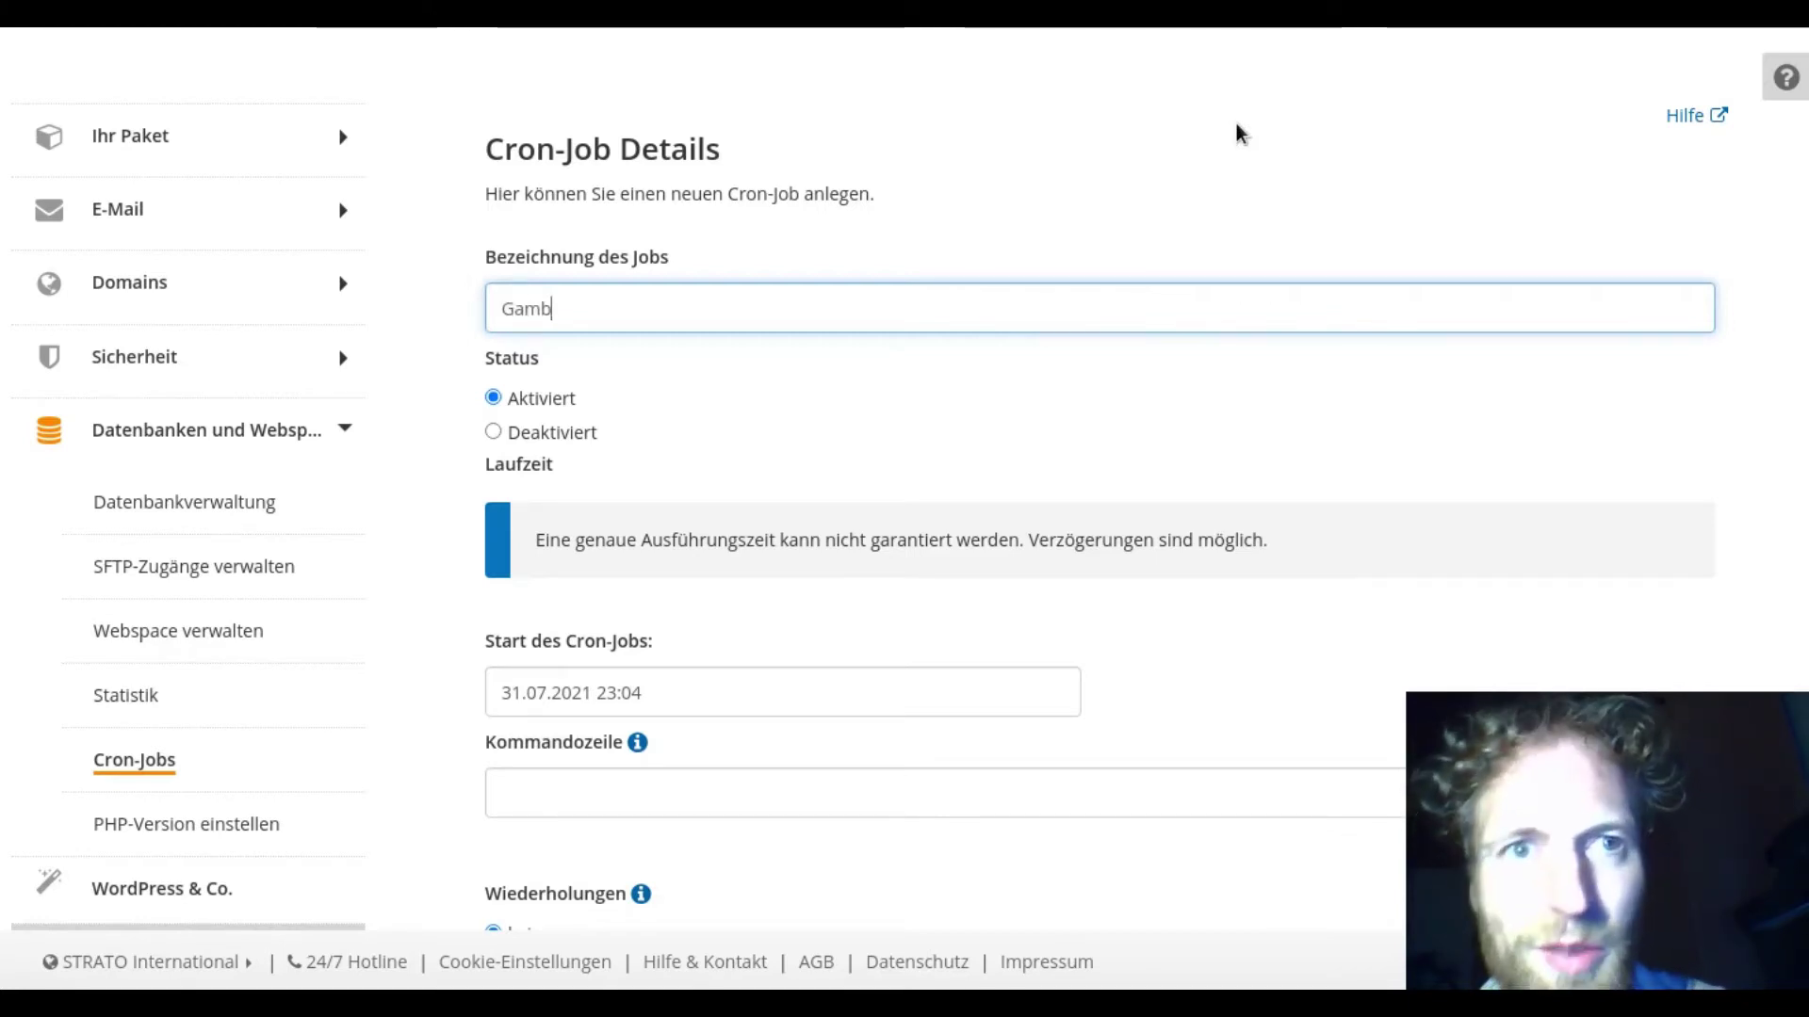
text(io Produkt)
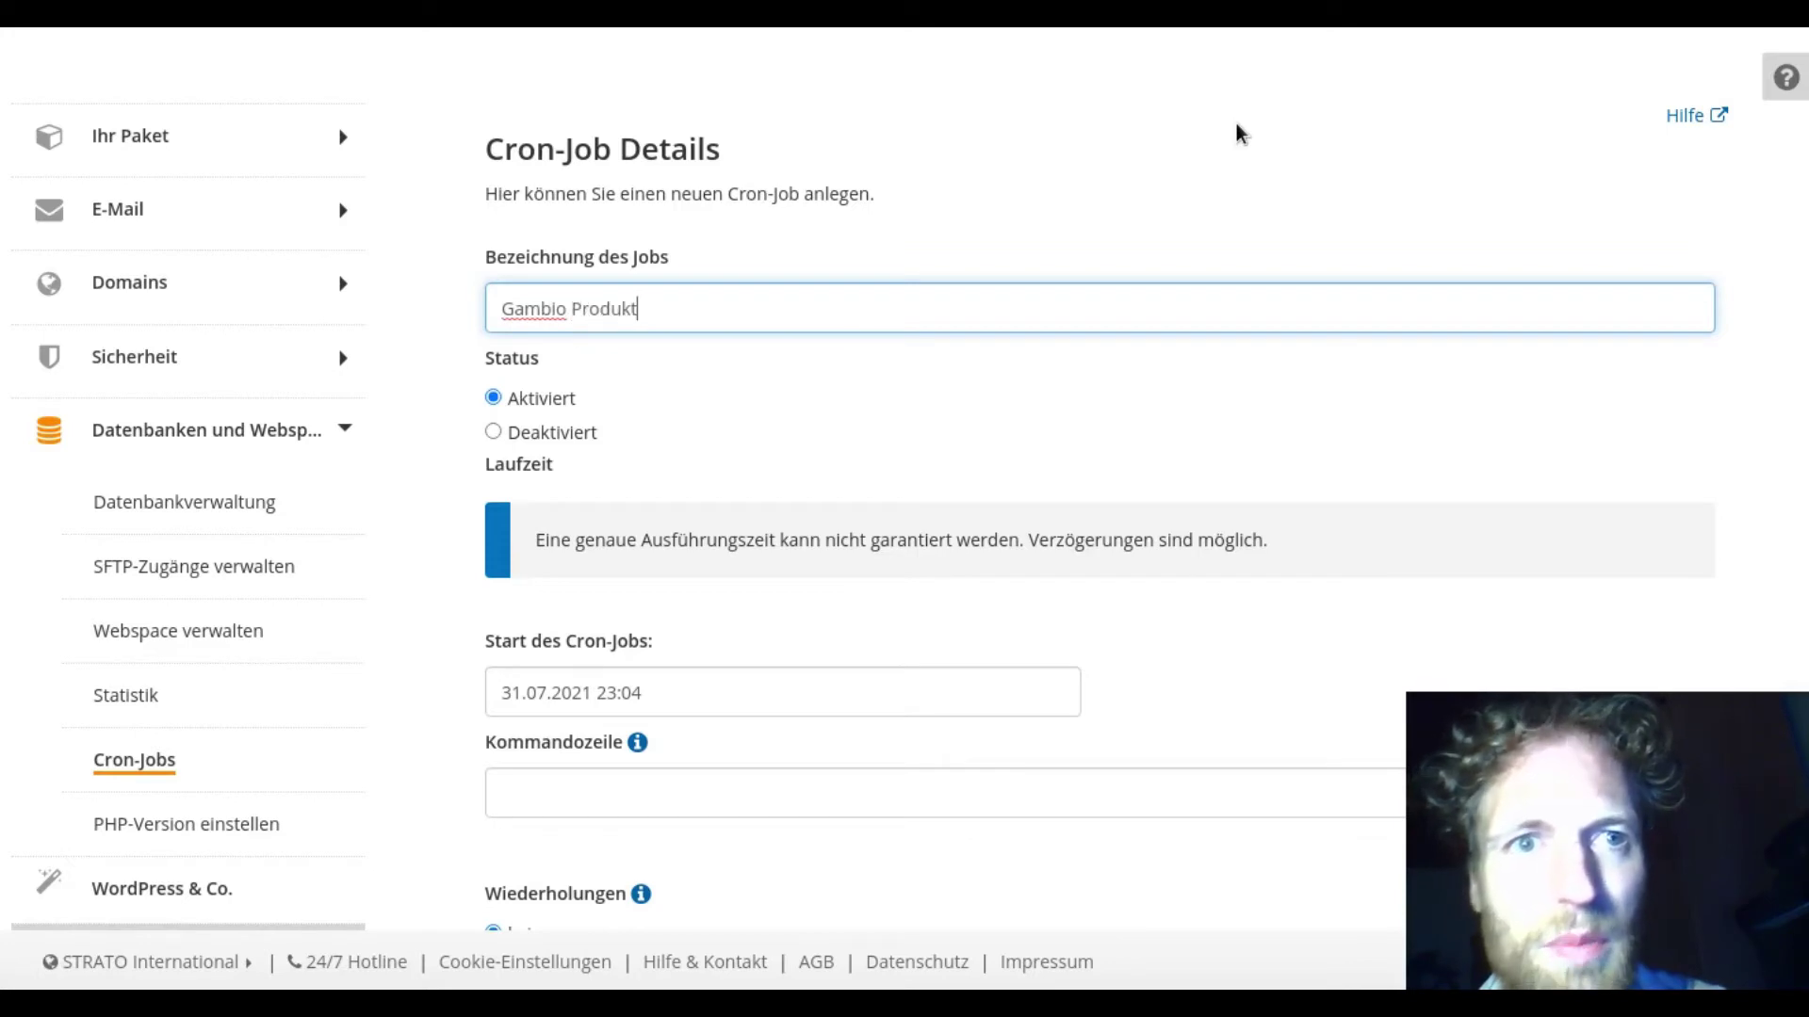
text(verfügbarkeit)
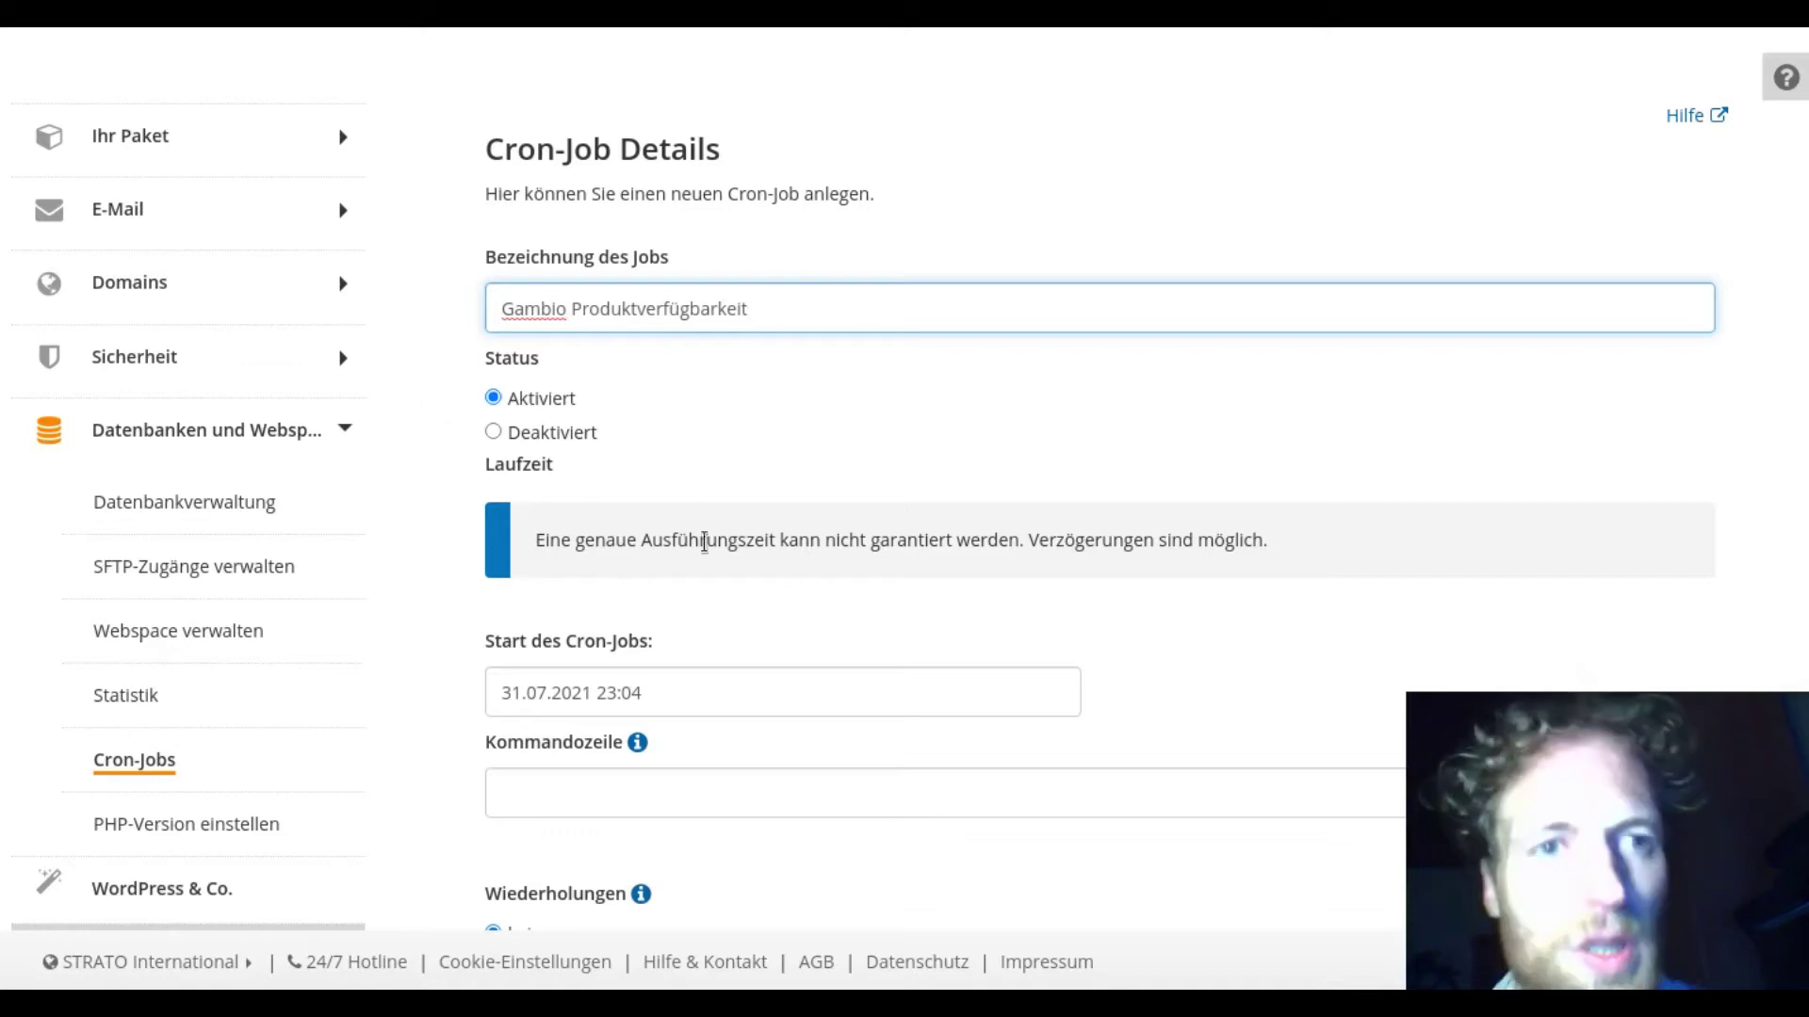
- Switch to the Gambio admin and copy the CLI cron job command from the Produktverfügbarkeit module's Einstellungen
scroll(744, 551, down, 3)
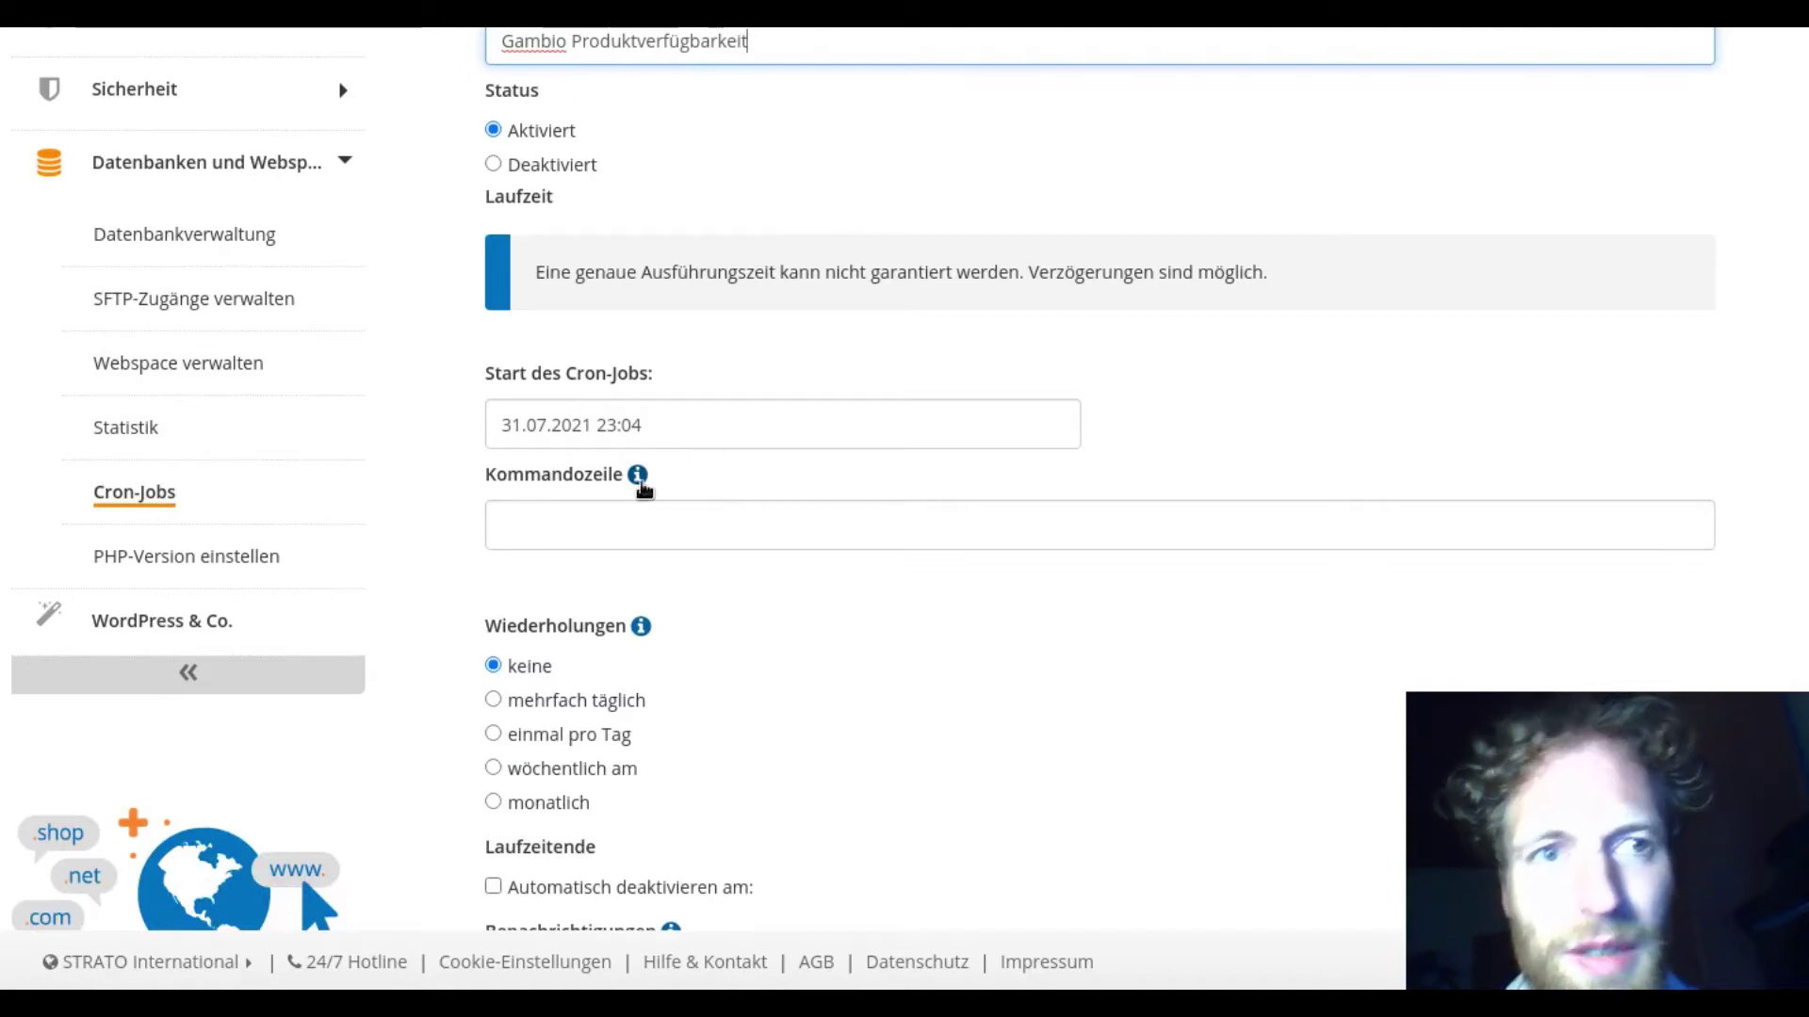
click(639, 476)
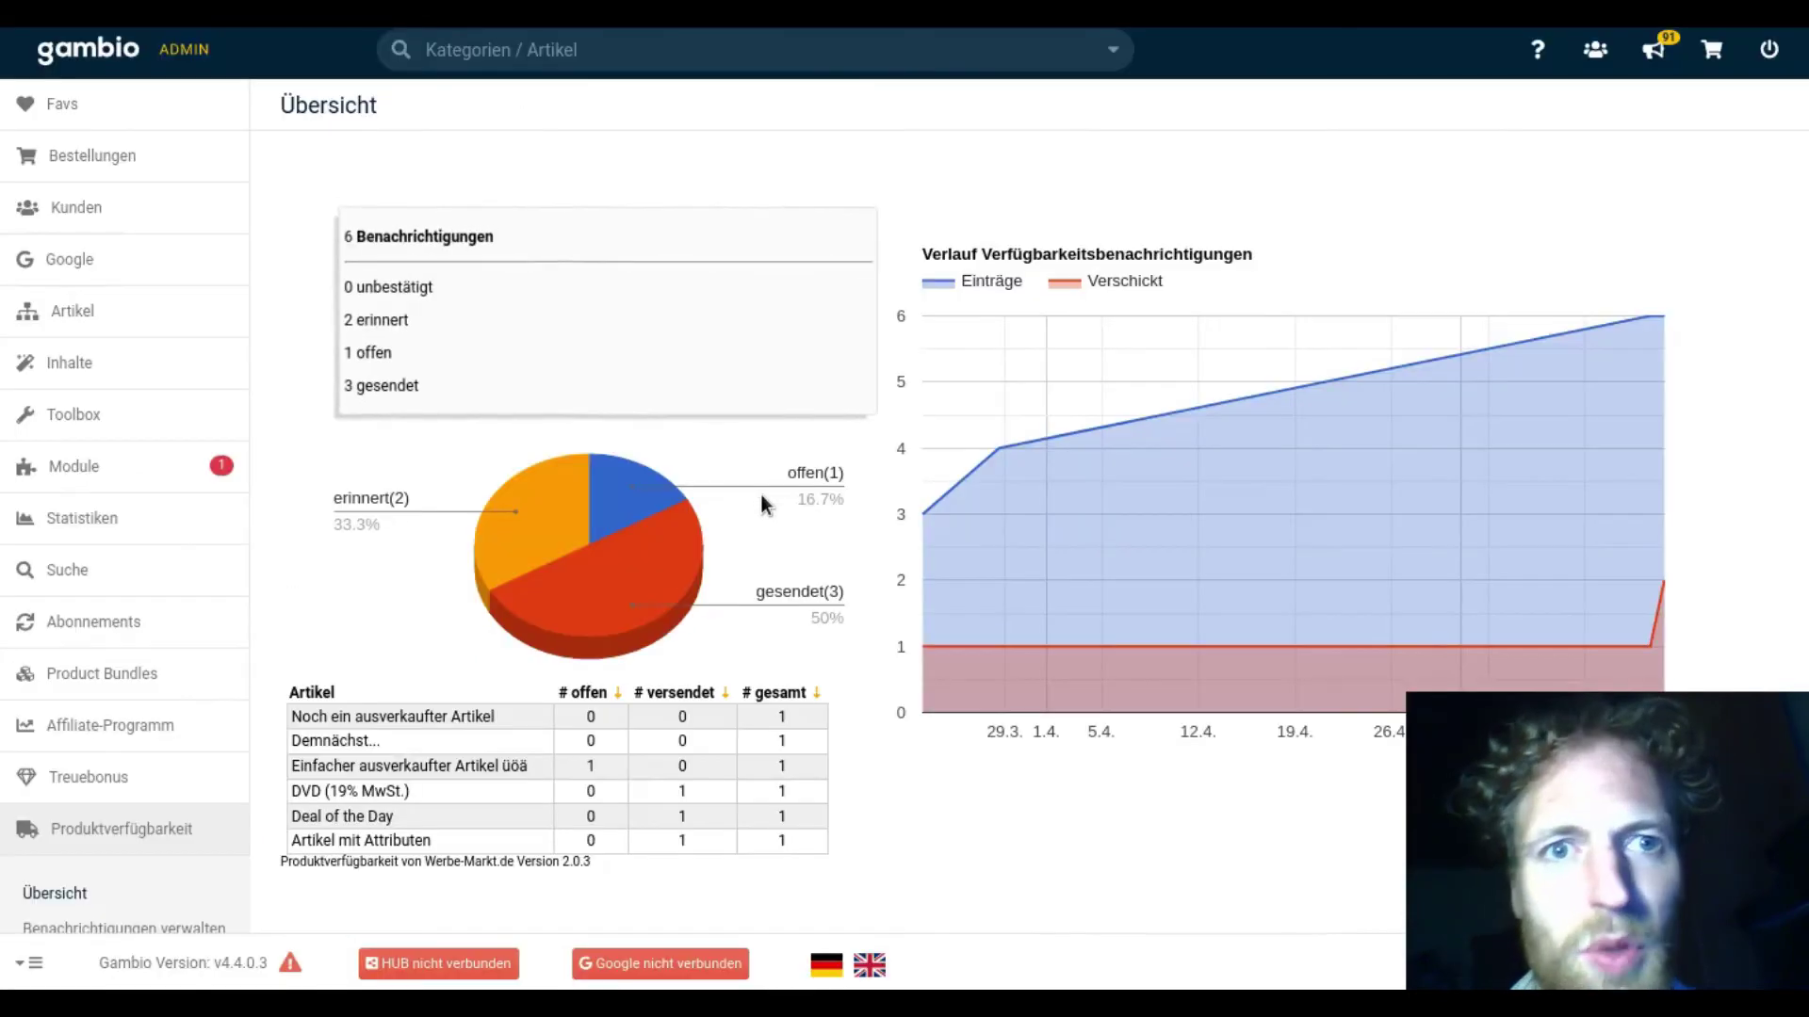
scroll(275, 513, down, 5)
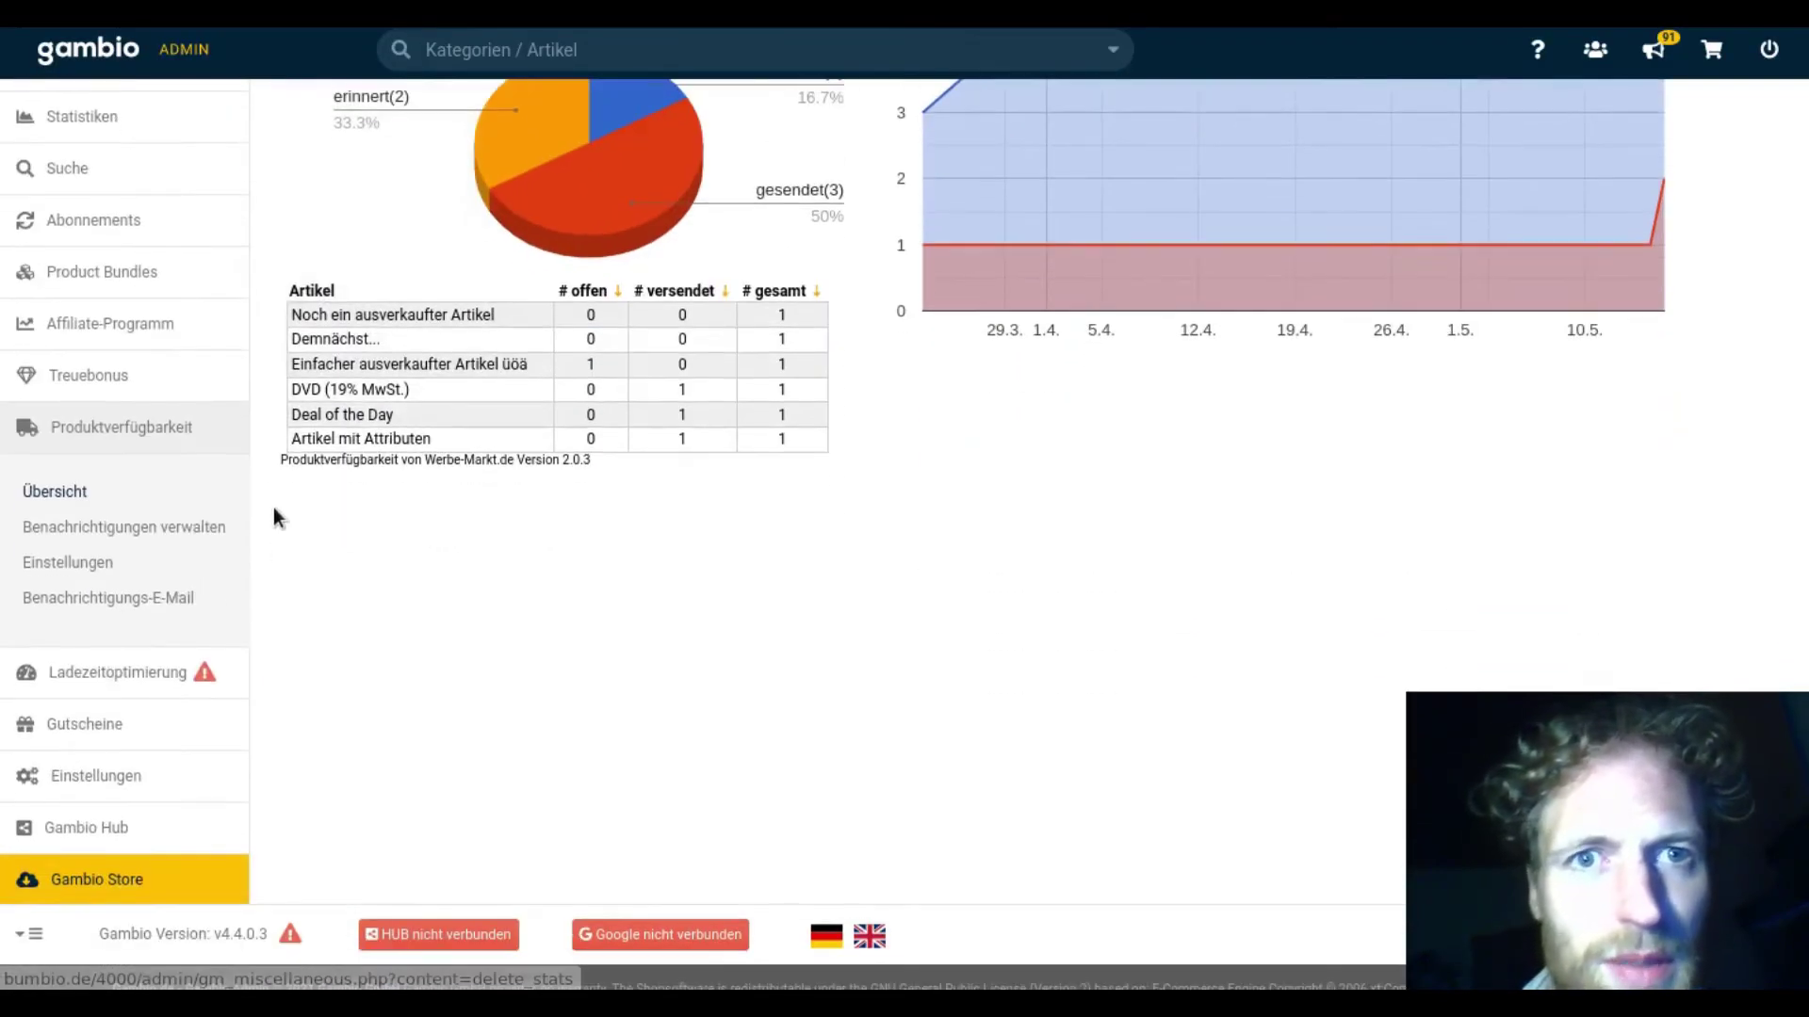
click(82, 563)
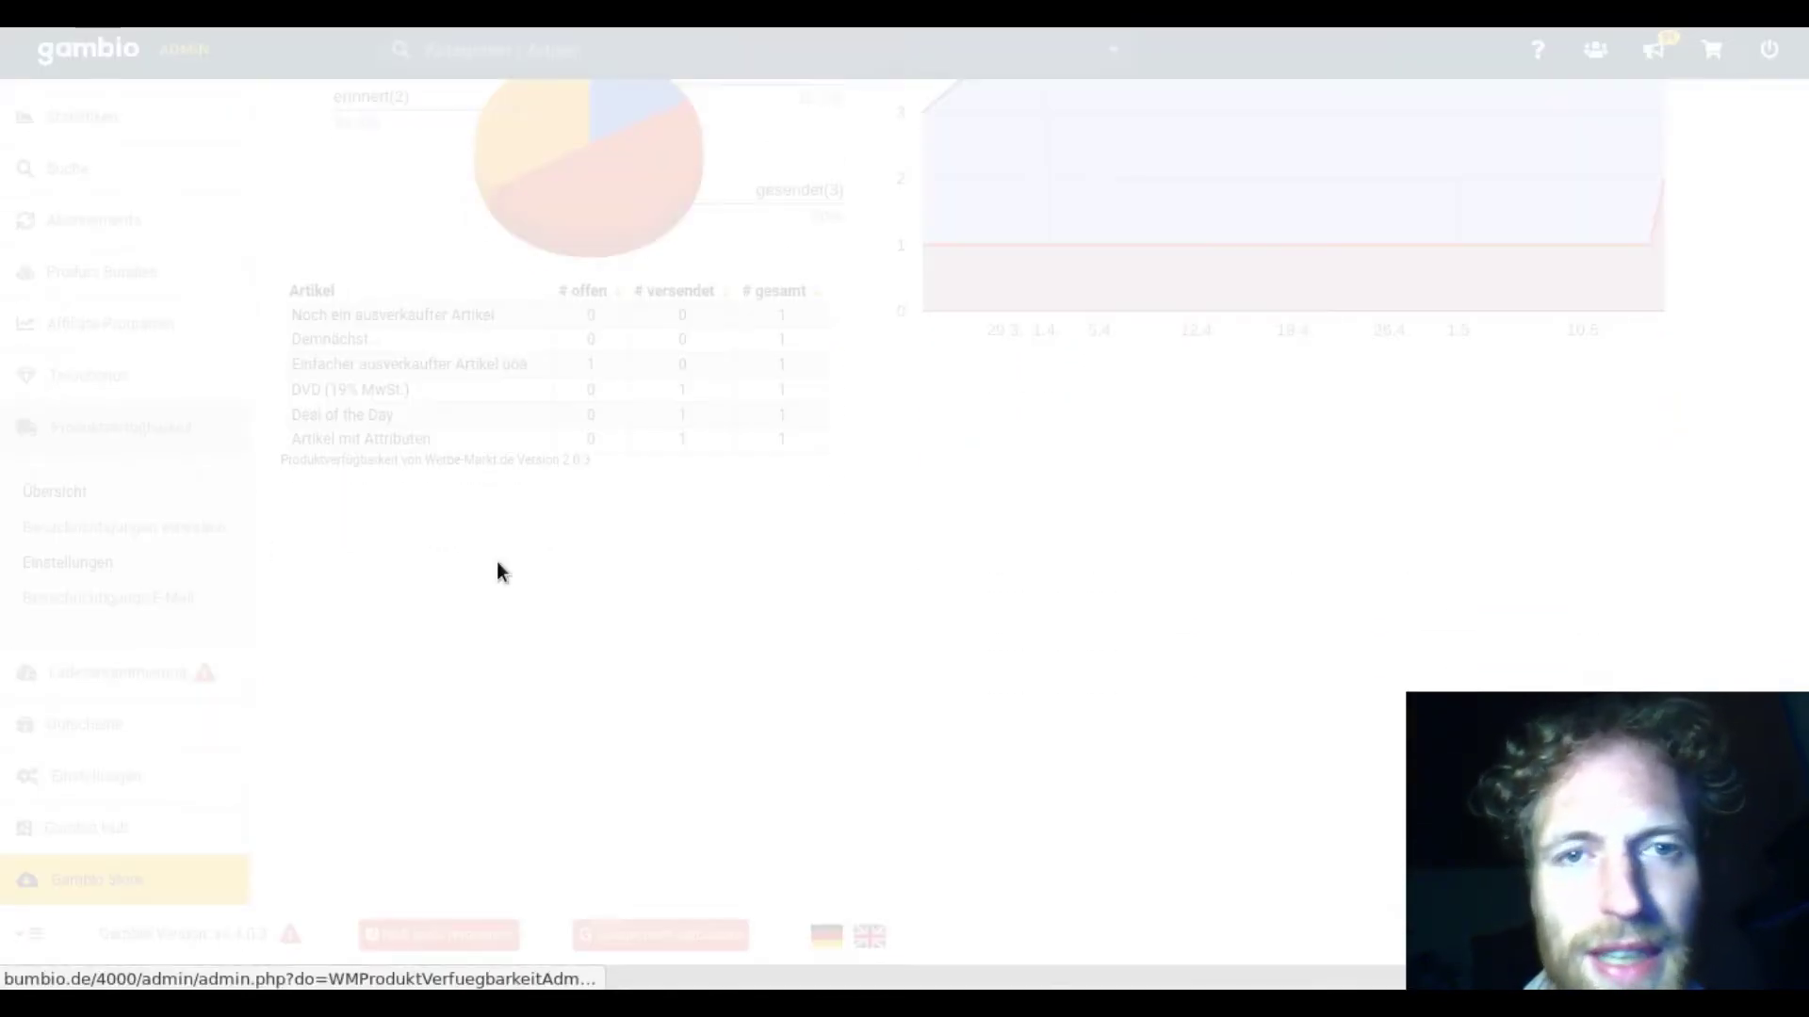
scroll(557, 542, down, 2)
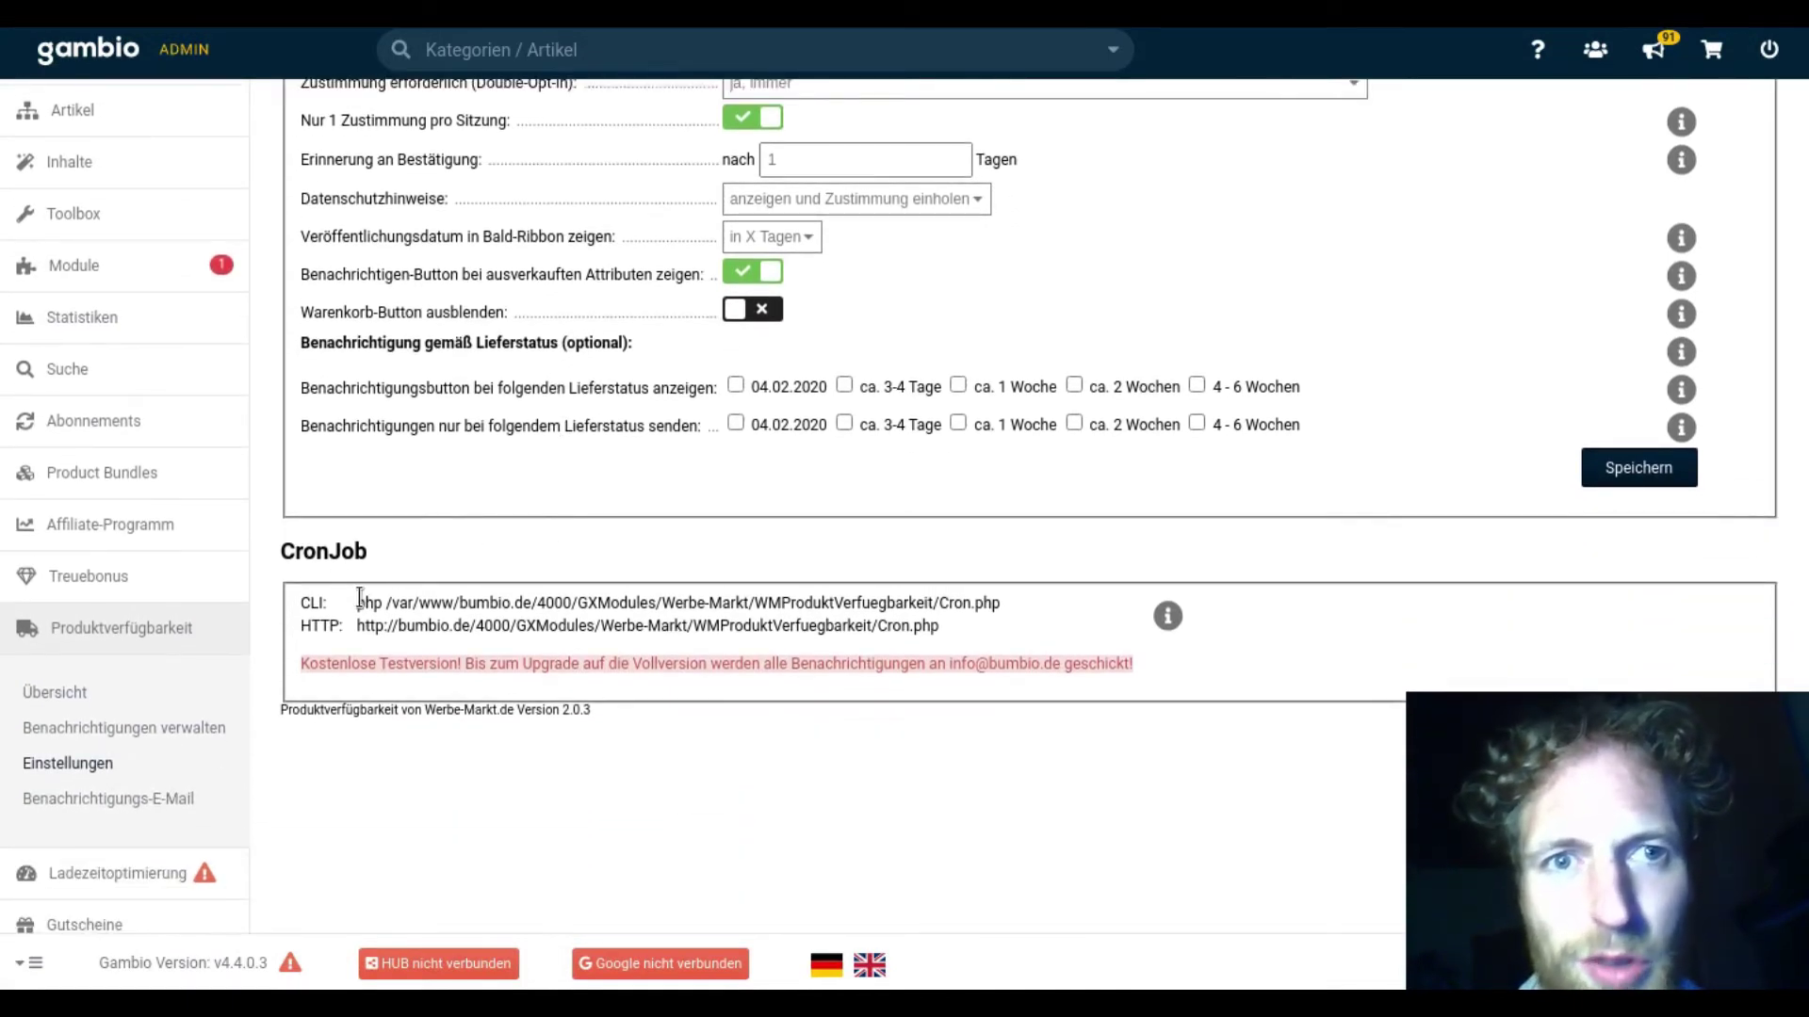
drag(357, 603, 997, 604)
key(ctrl+c)
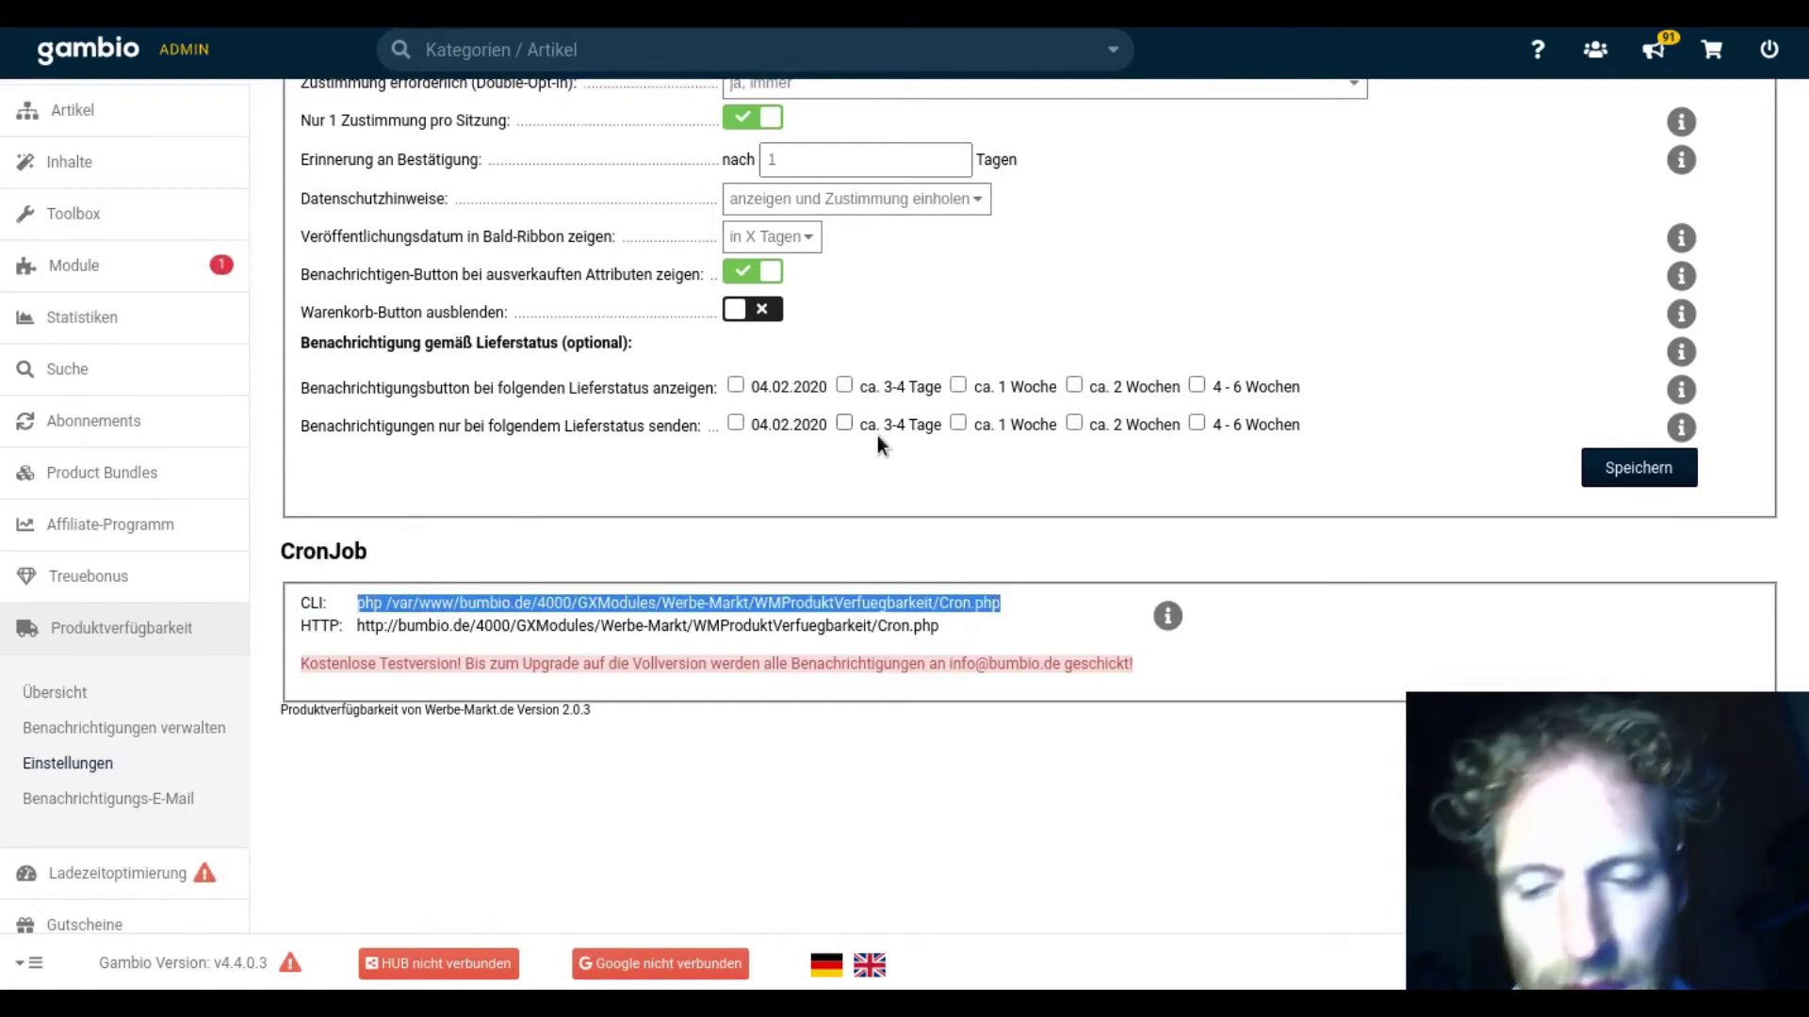
- Switch back to the STRATO cron job form and paste the copied php command as the Kommandozeile
key(alt+Tab)
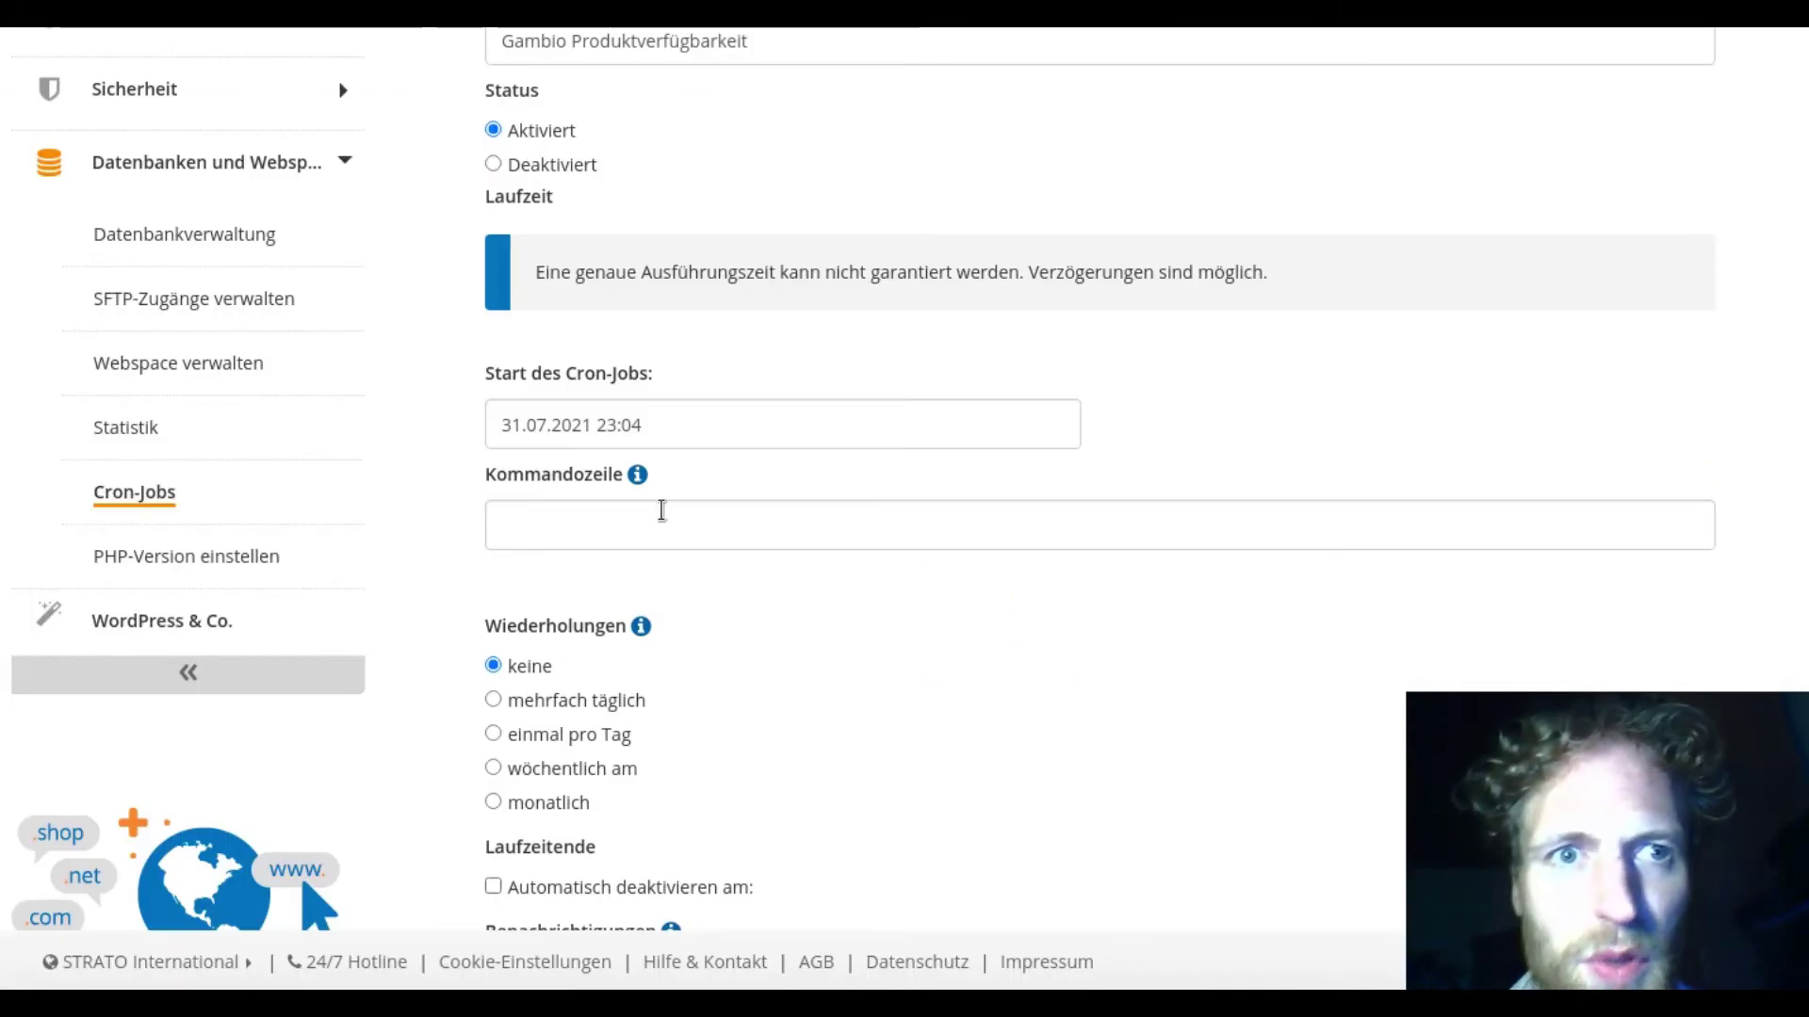
click(662, 510)
key(ctrl+v)
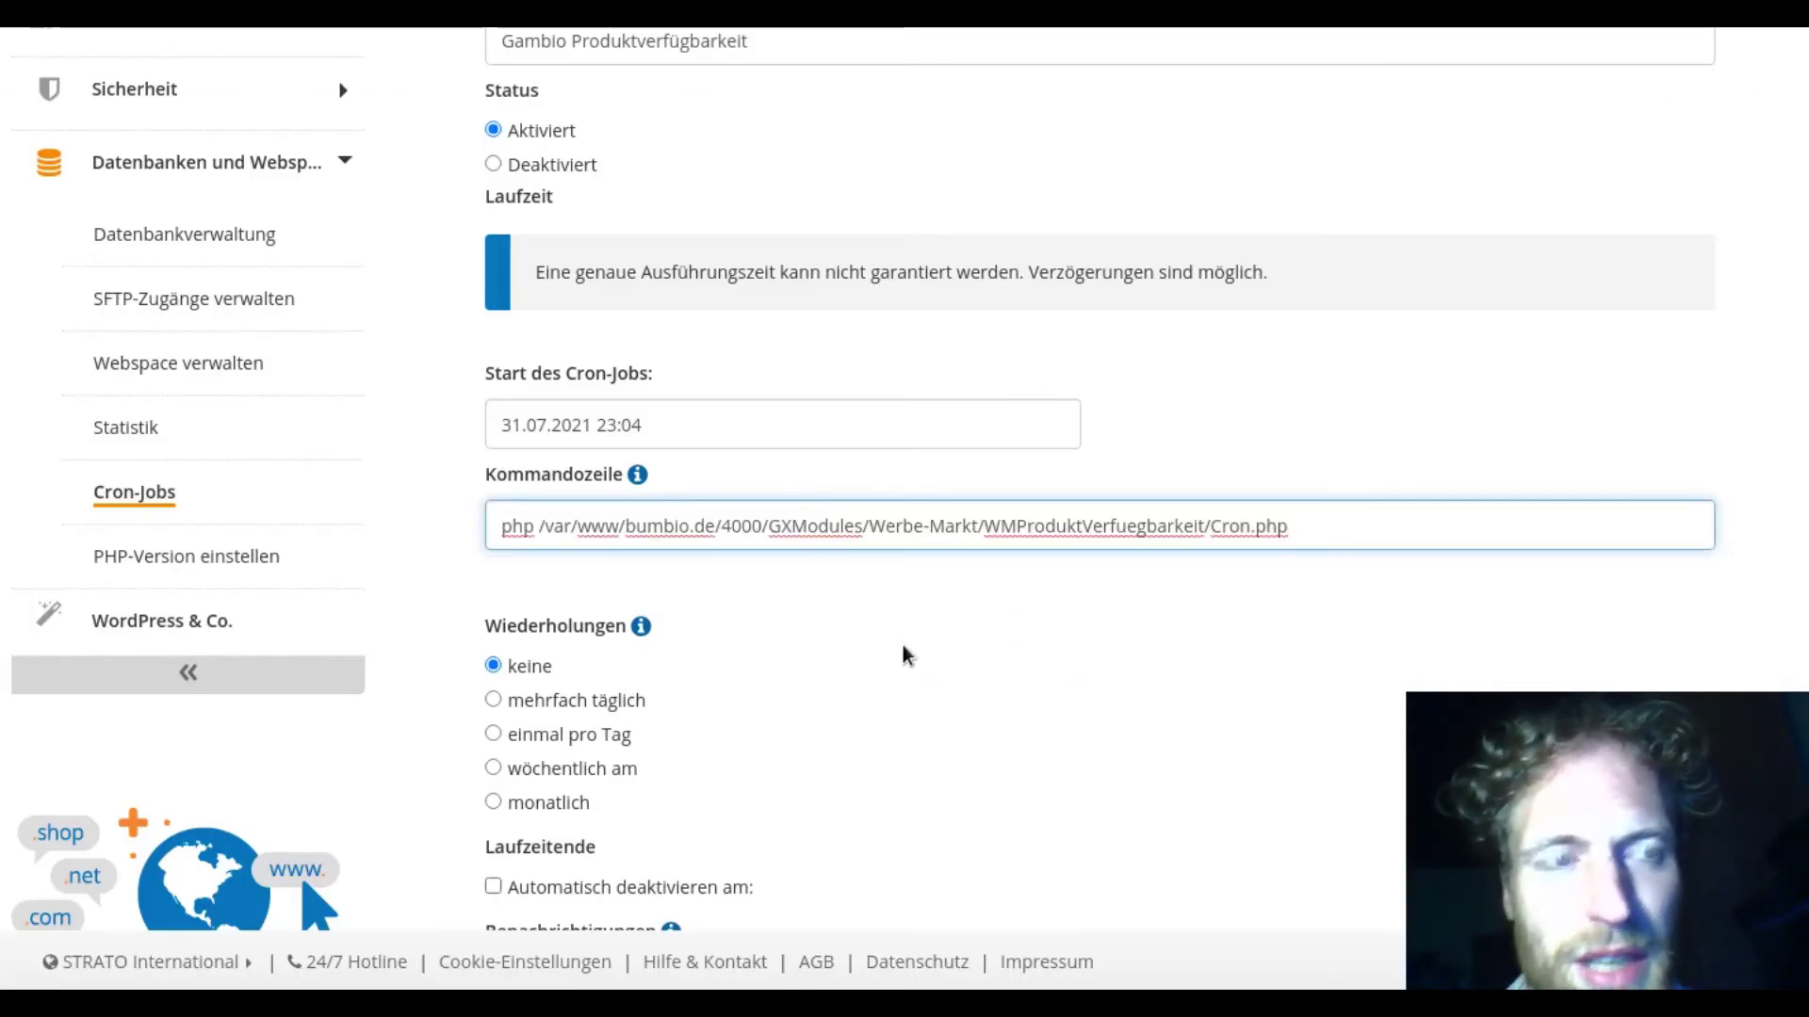
- Set the cron job's repetition to "mehrfach täglich" with the "stündlich" interval
click(613, 702)
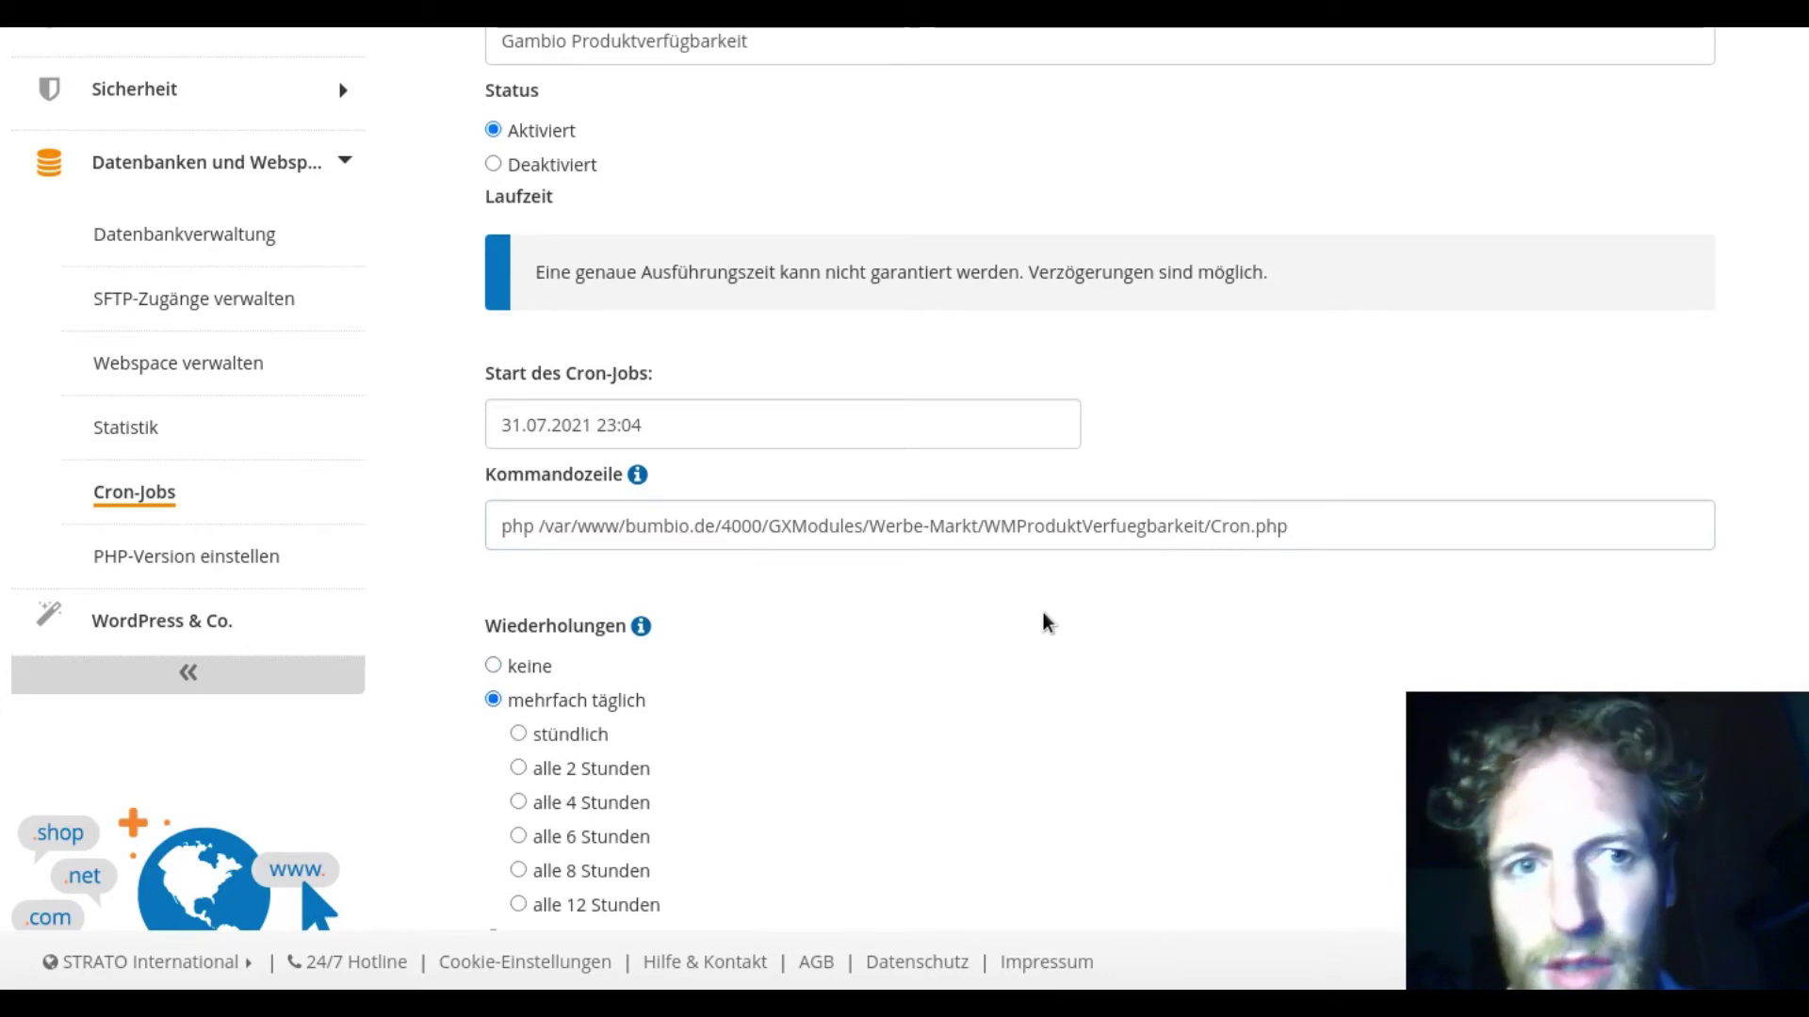
click(581, 736)
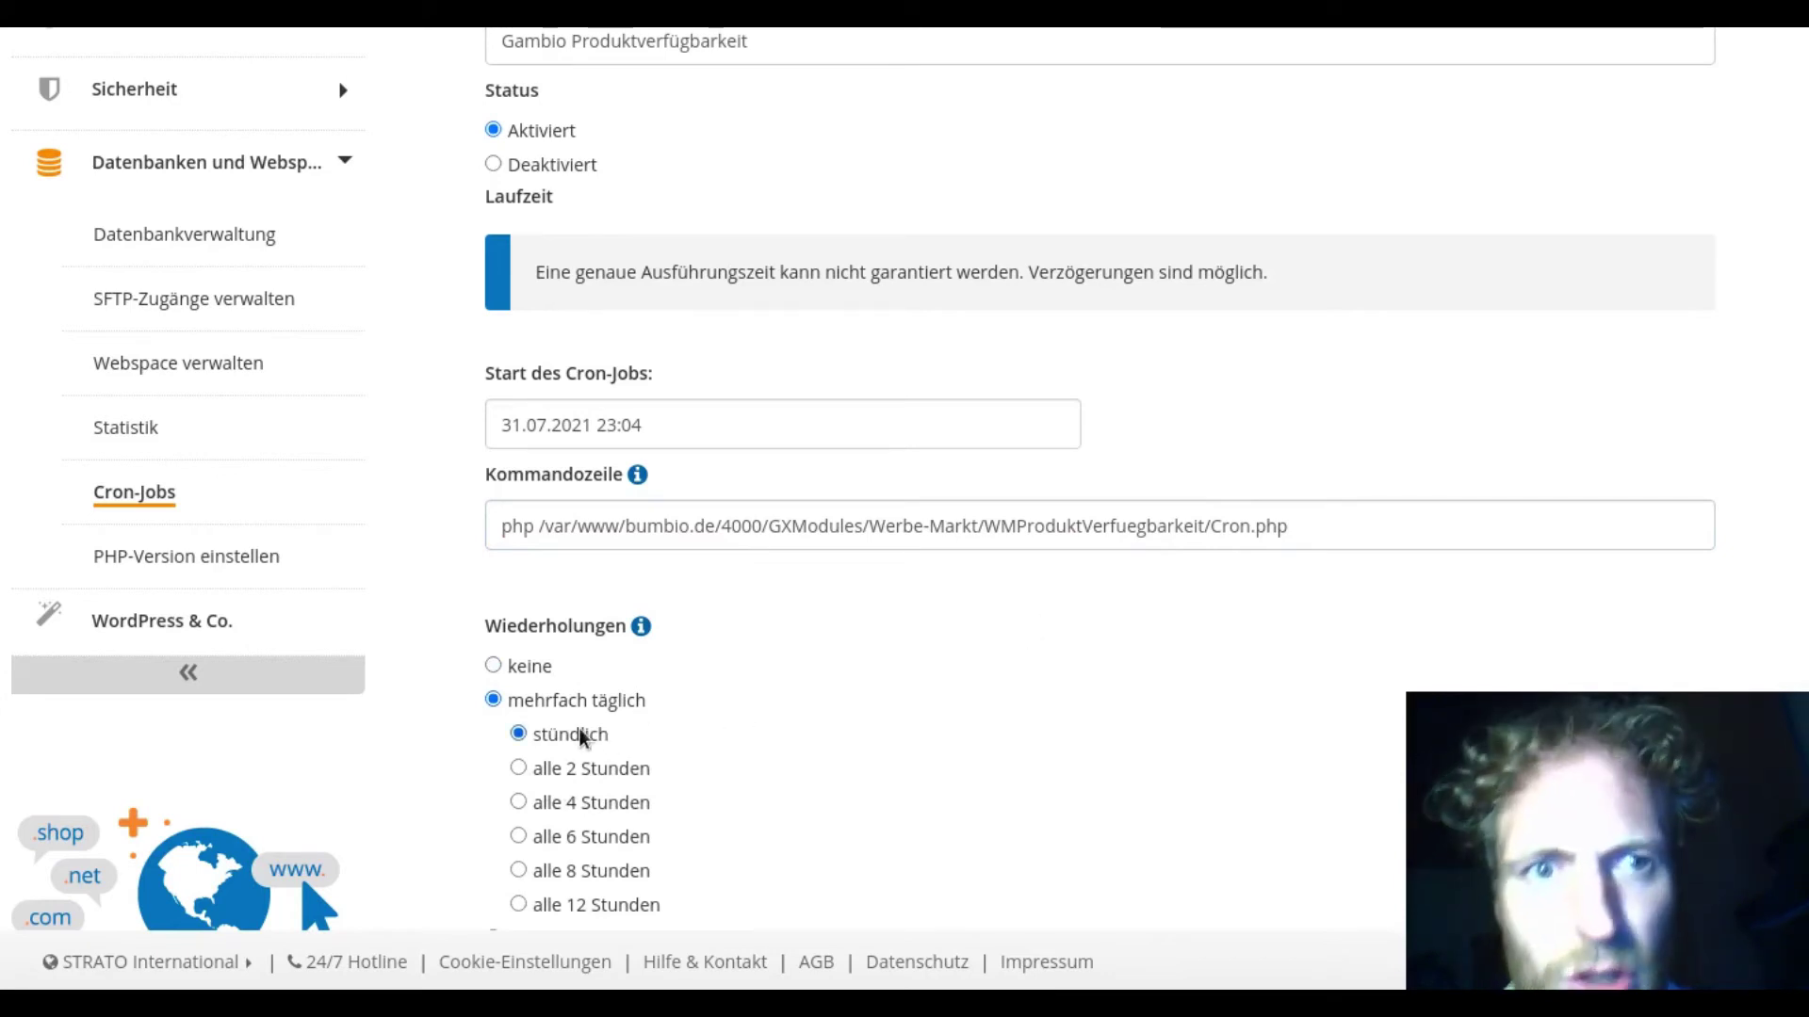
scroll(853, 659, down, 5)
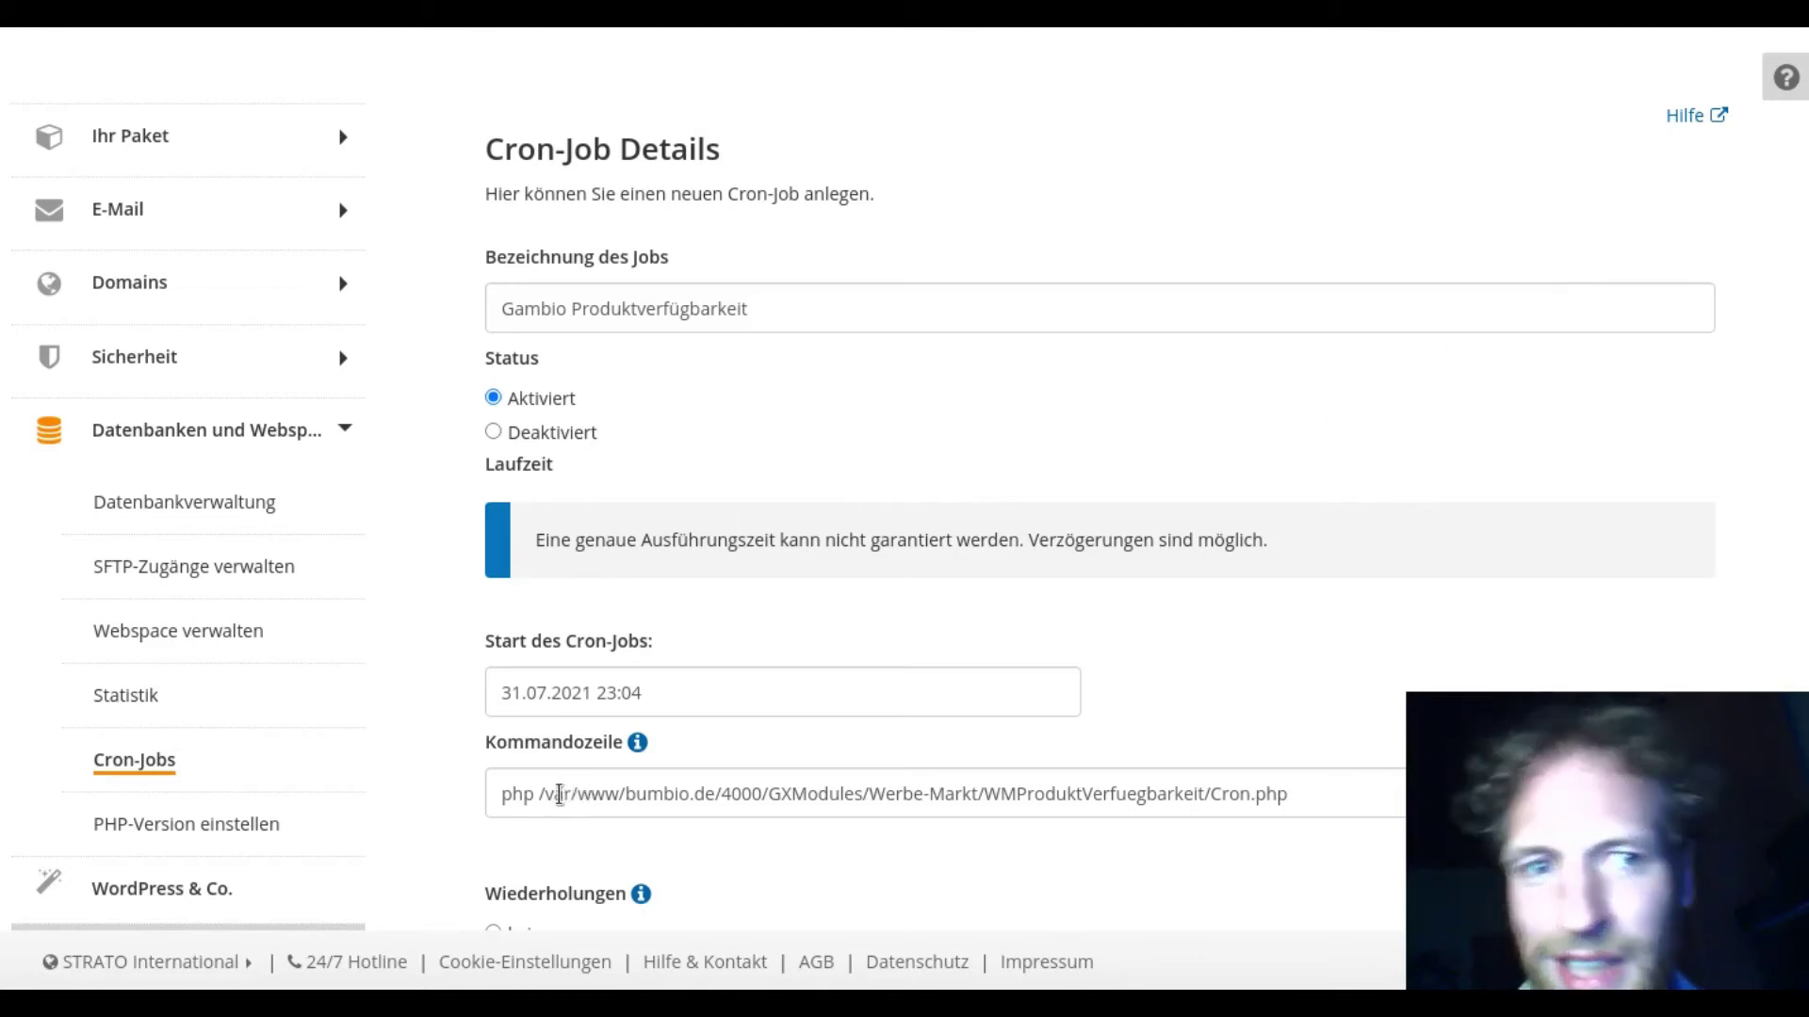
- Prefix the php call at the start of the Kommandozeile with "/usr/"
click(500, 795)
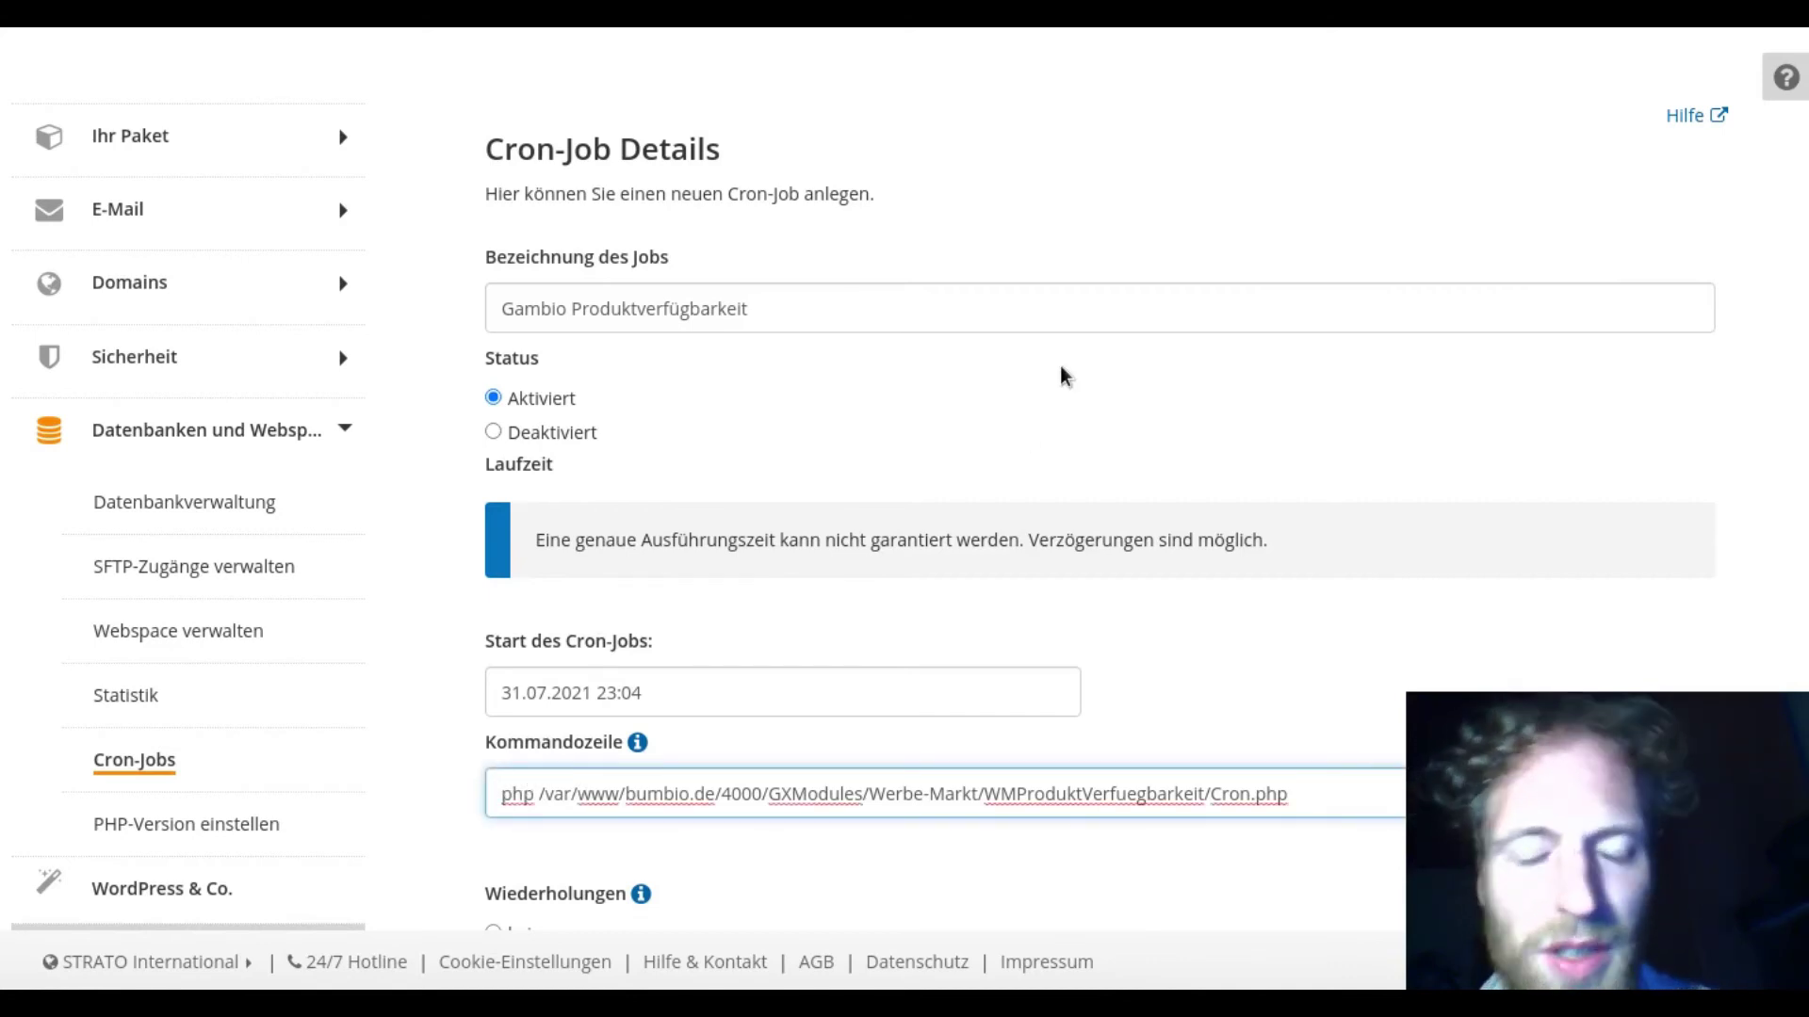
text(/usr)
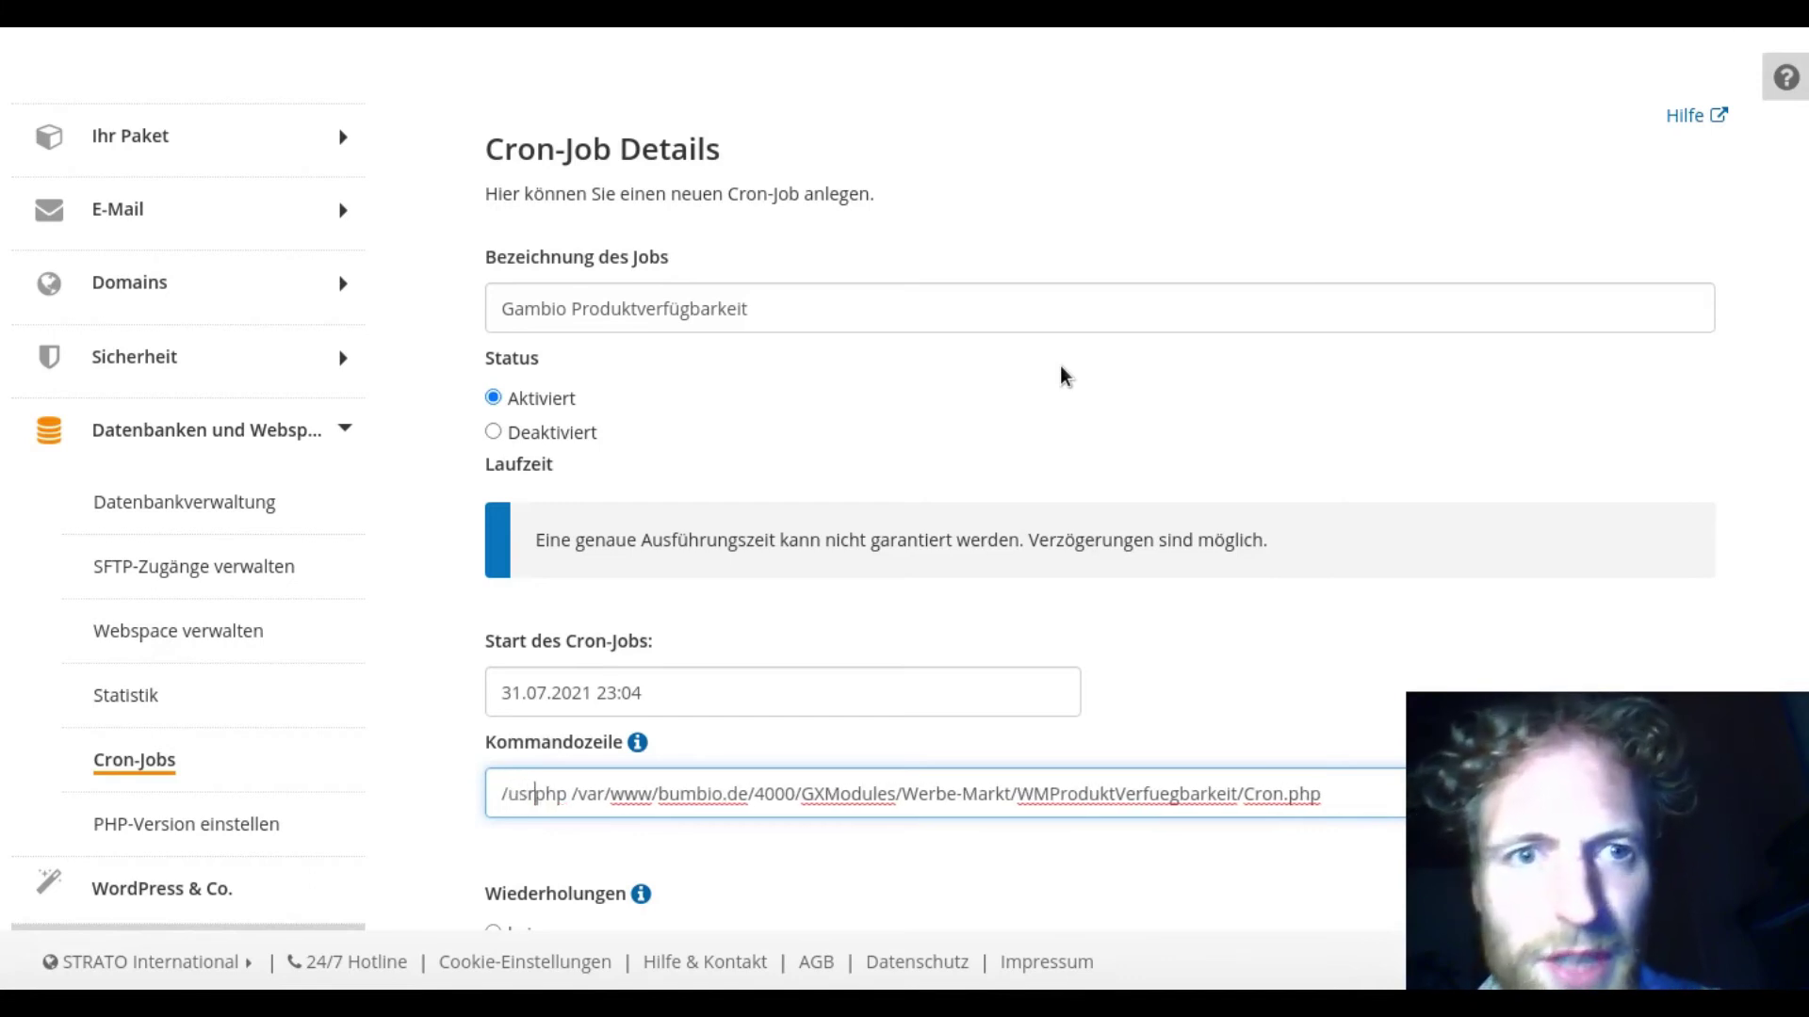
text(/)
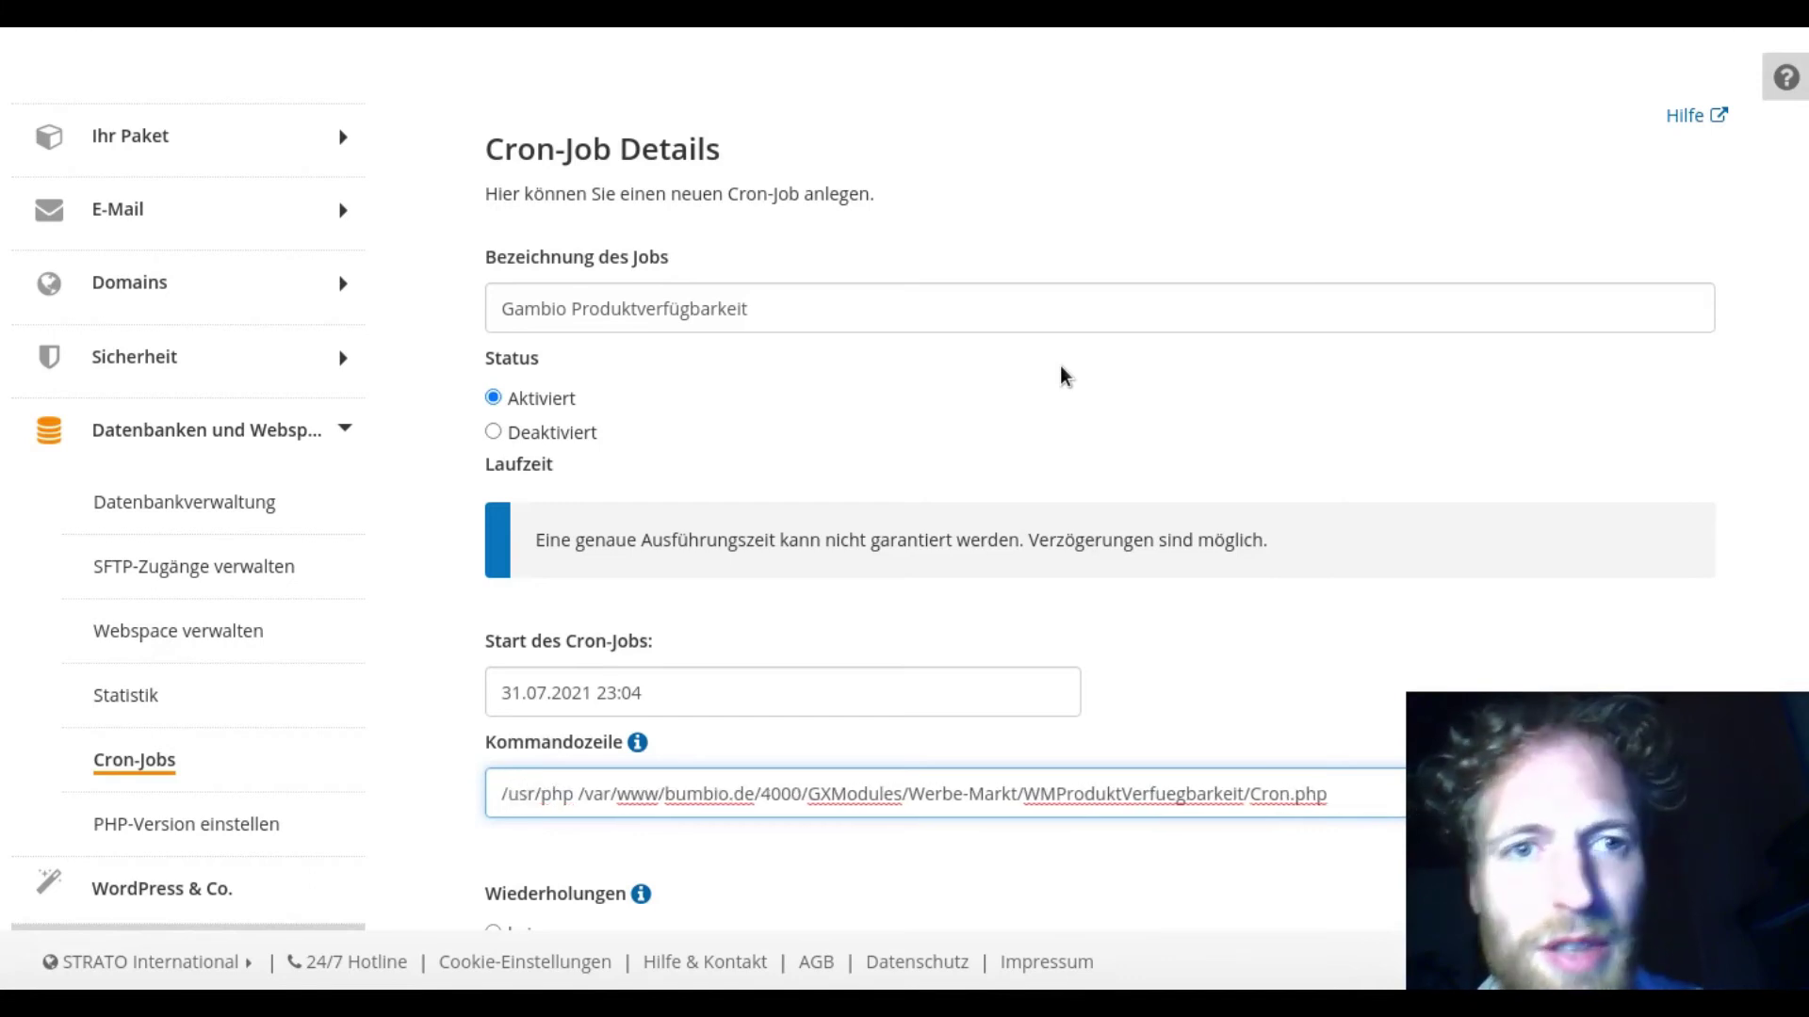
- Replace the absolute server path before GXModules in the Kommandozeile with the relative path "./shop/"
click(574, 793)
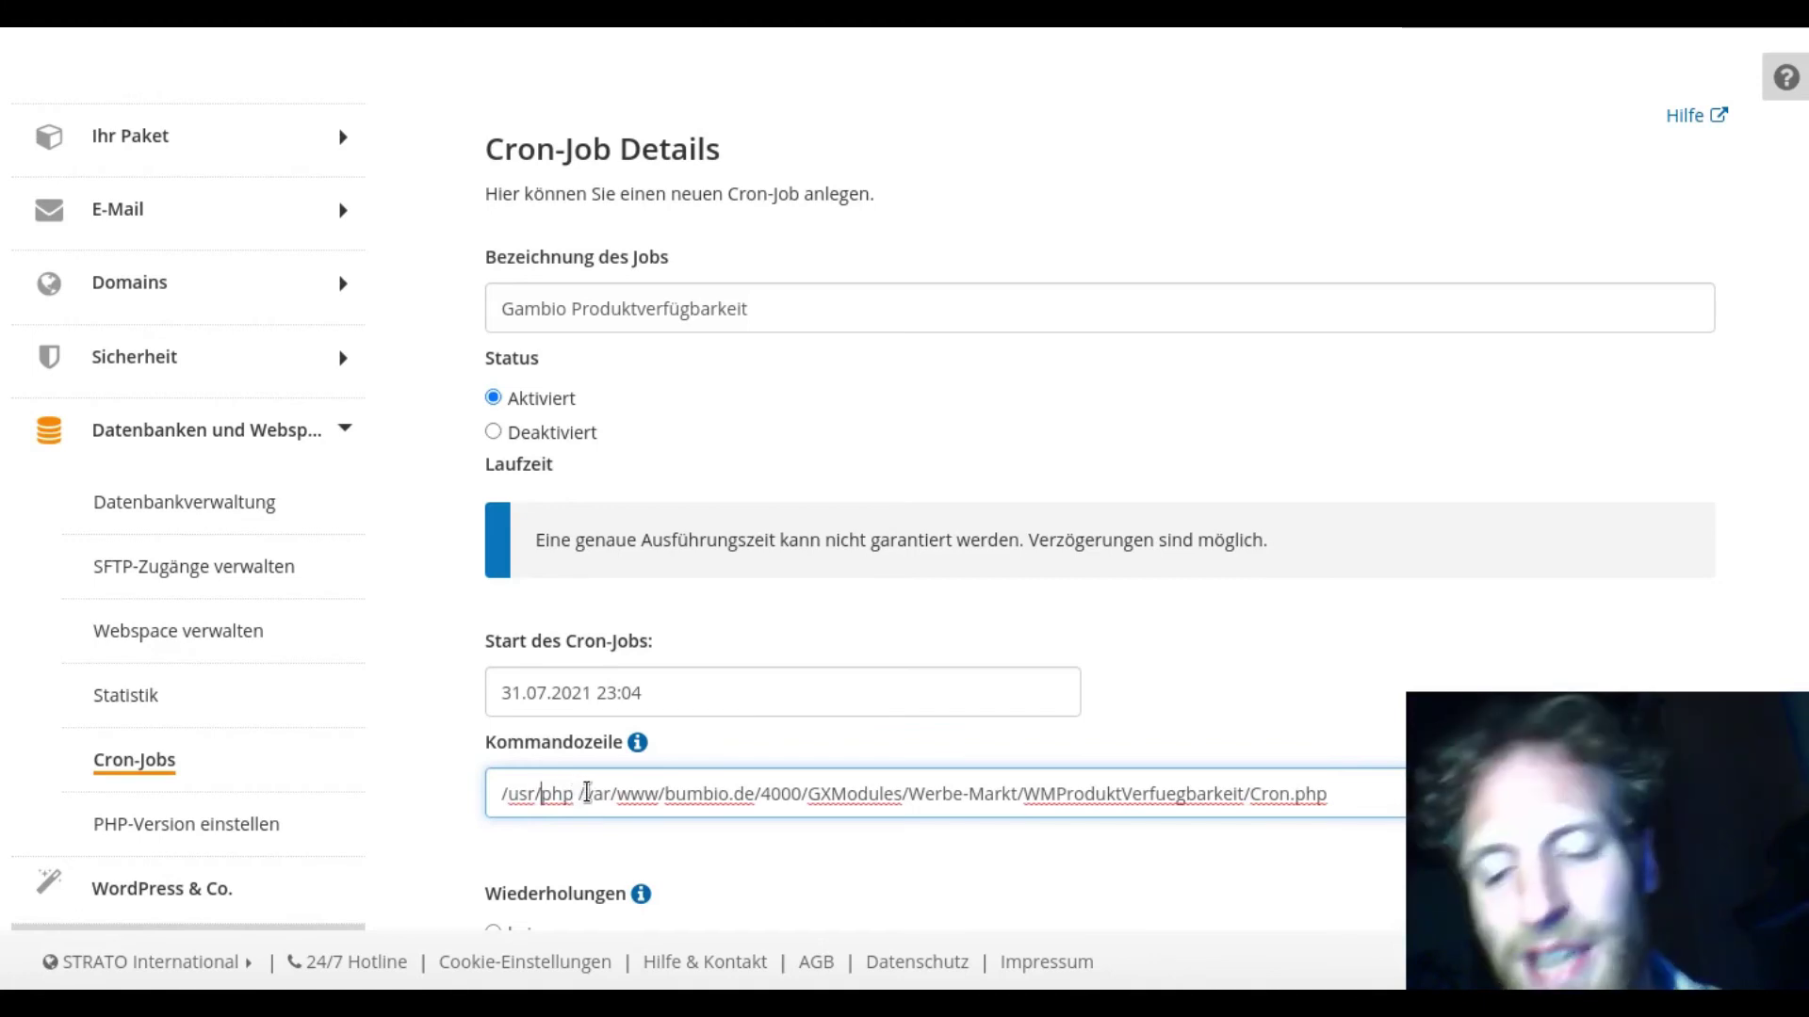
key(Left)
key(Left)
key(Left)
key(Left)
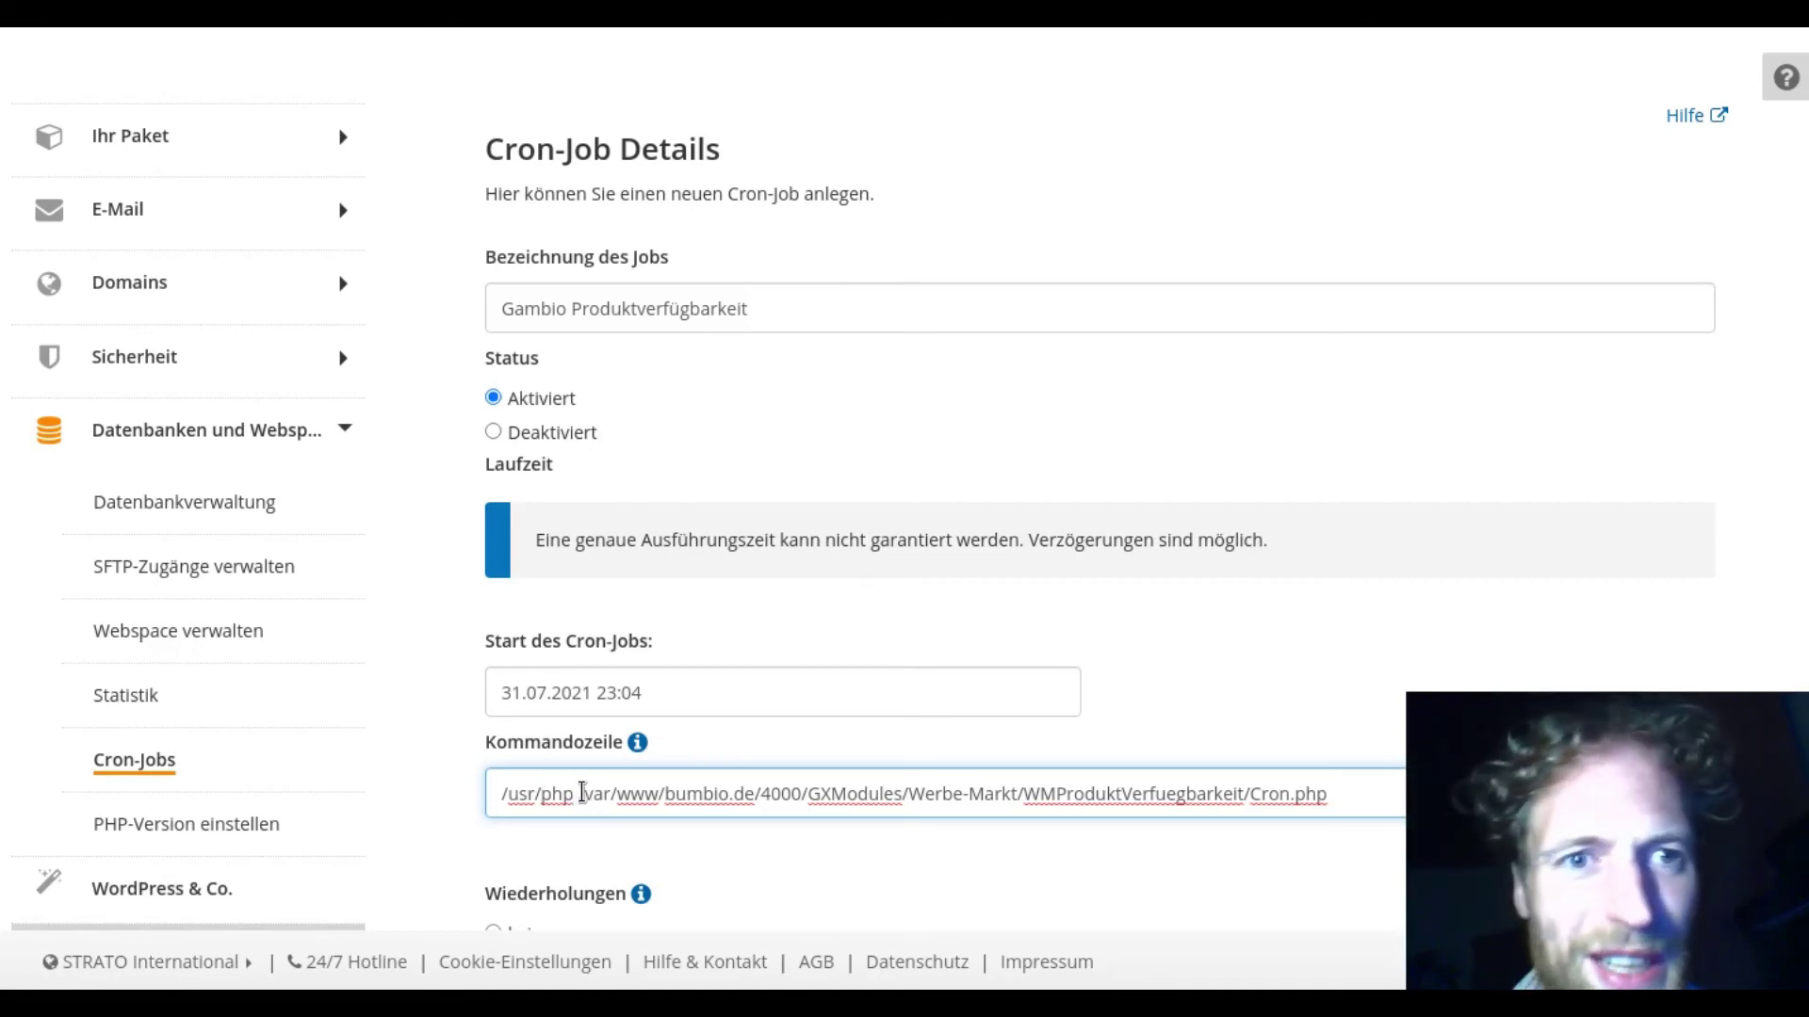
key(shift+Right)
key(shift+Right)
key(shift+Right)
drag(580, 794, 799, 798)
key(BackSpace)
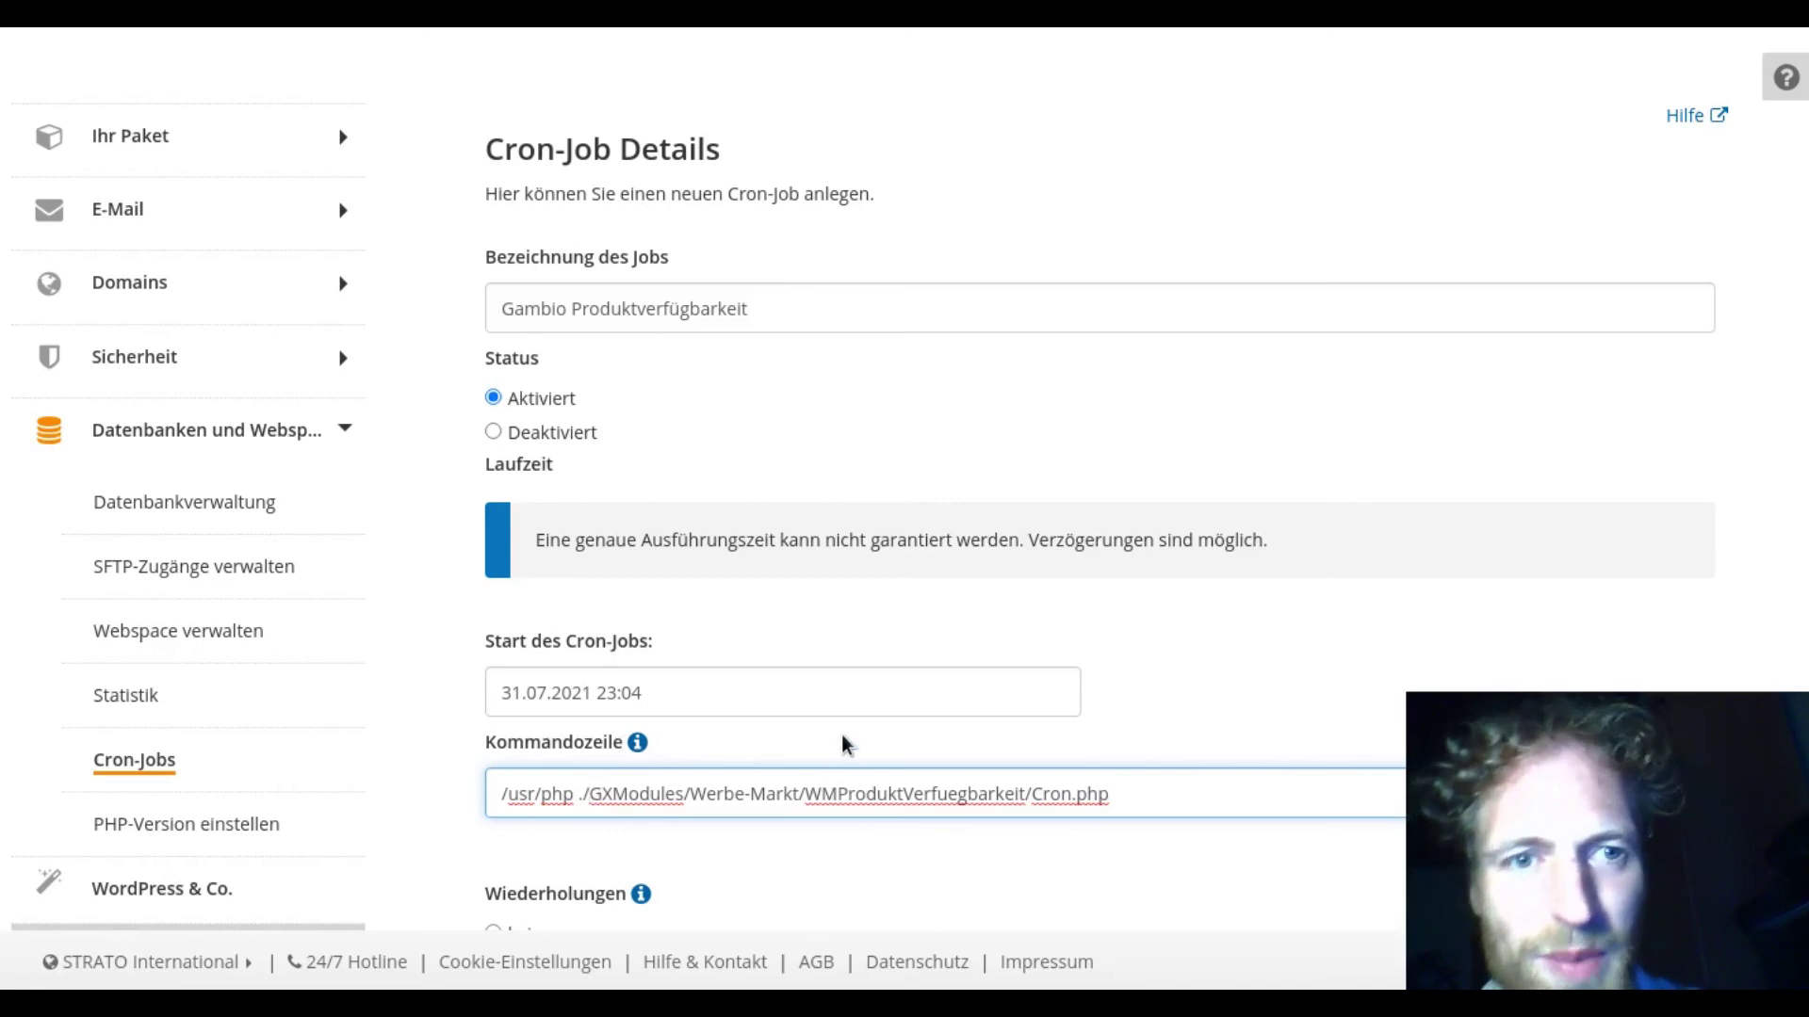
text(shop/)
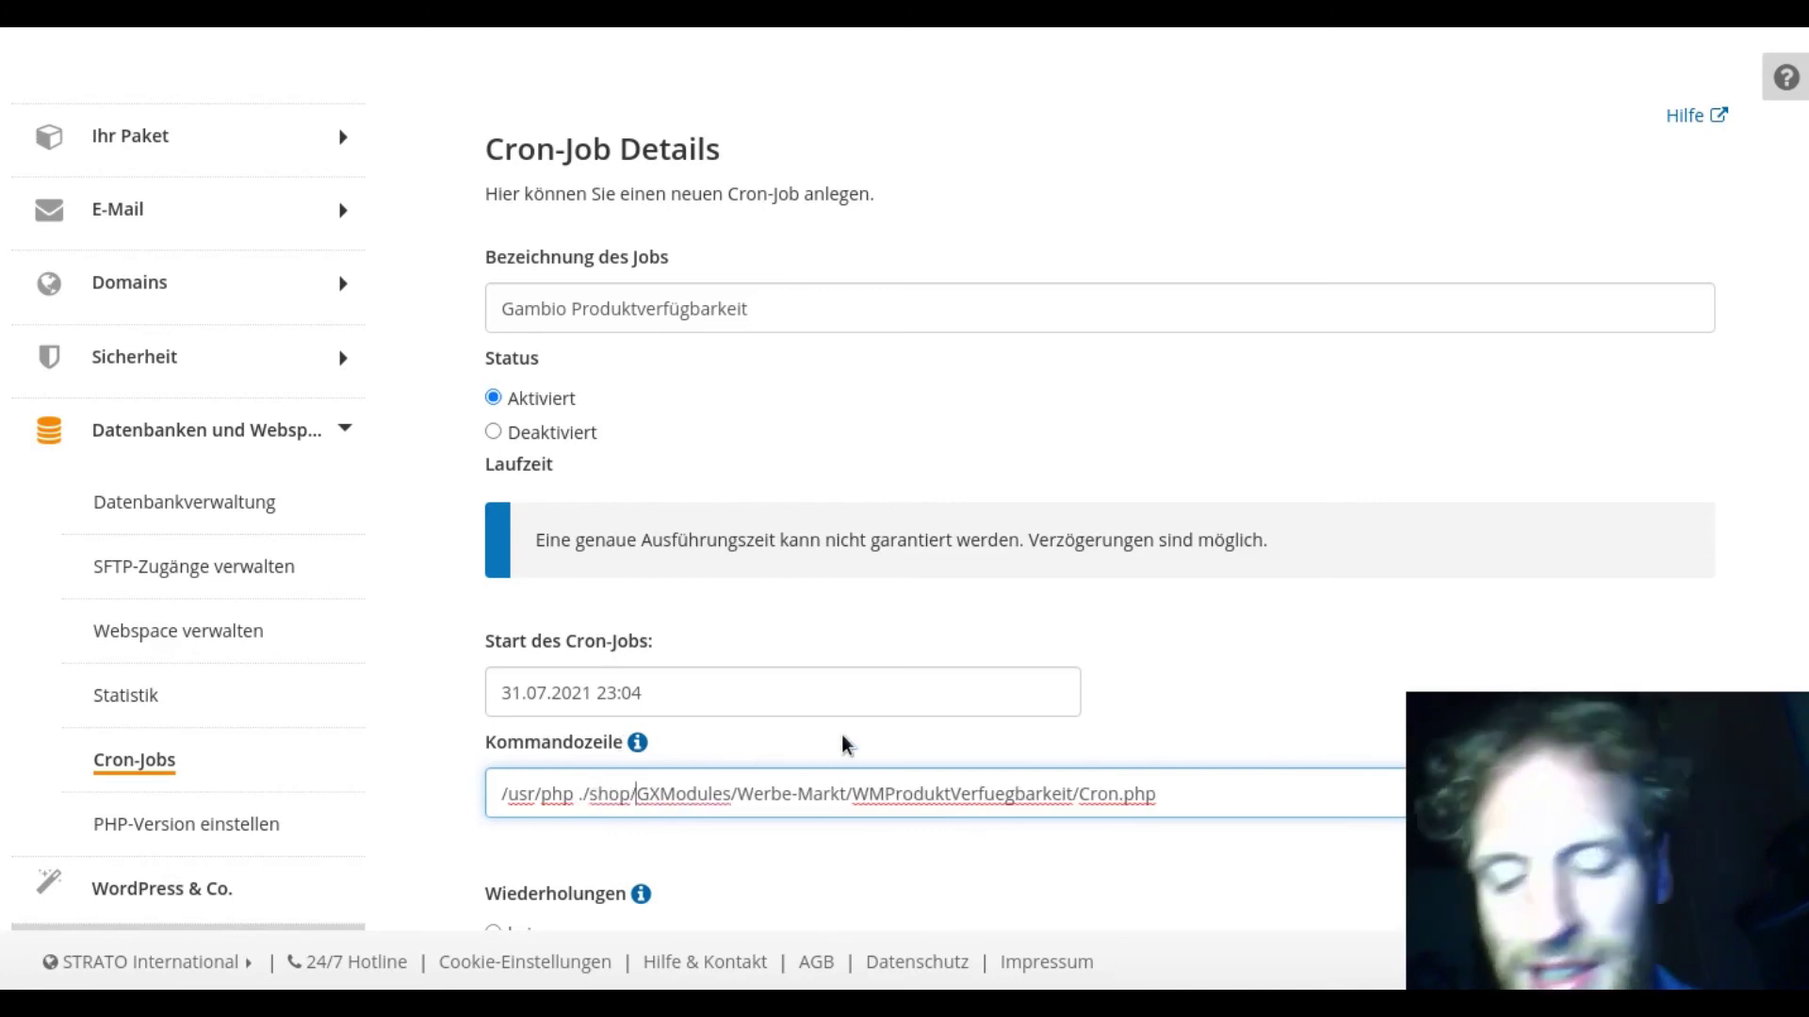